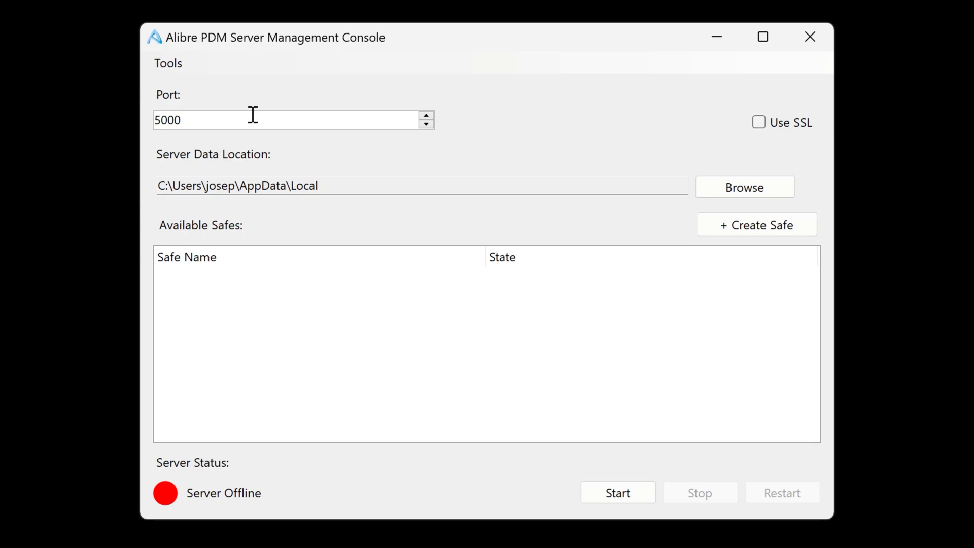
Step: Start the PDM server on port 5000 with the default local data location and no SSL
drag(253, 114, 129, 112)
drag(165, 186, 344, 181)
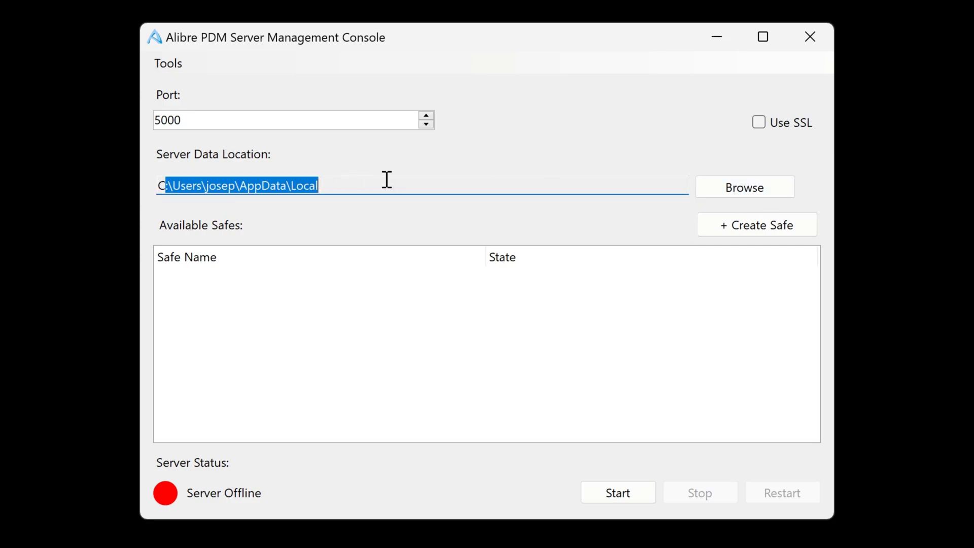
drag(375, 181, 158, 186)
click(628, 501)
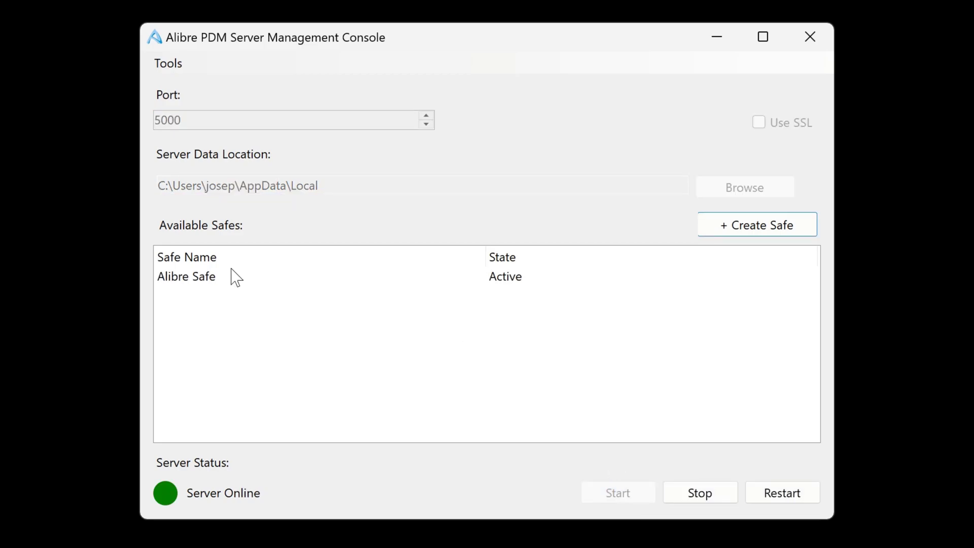
click(186, 277)
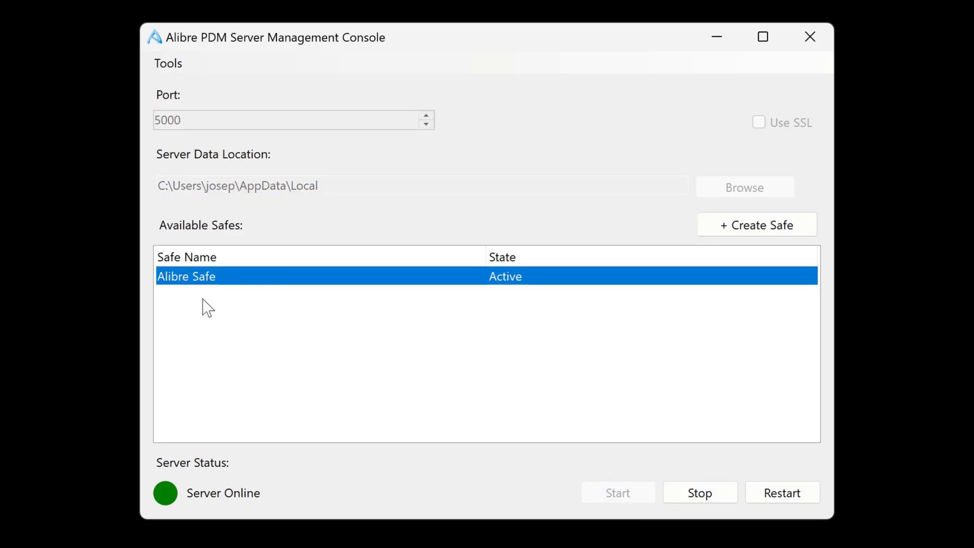
ctrl+click(266, 282)
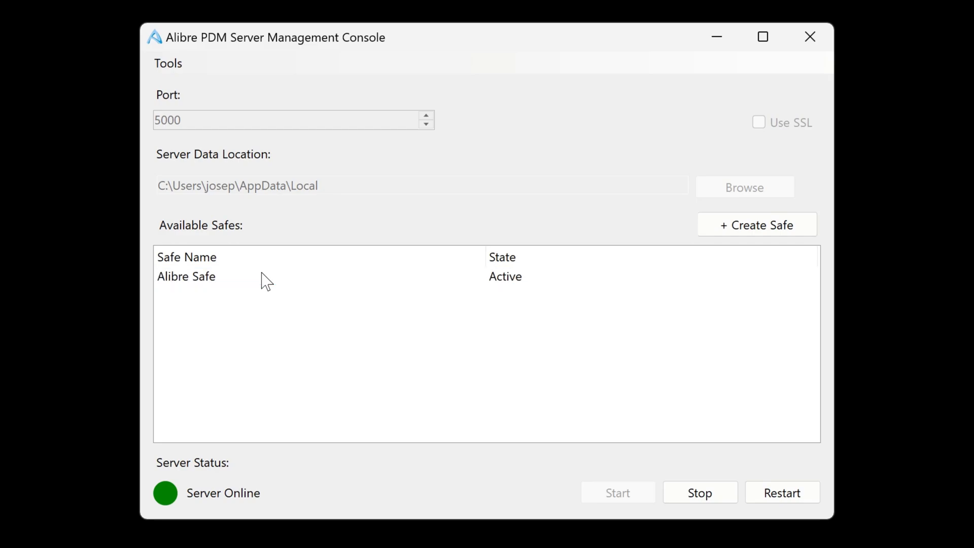
Step: Create a new safe named New_Safe without importing existing metadata
click(756, 228)
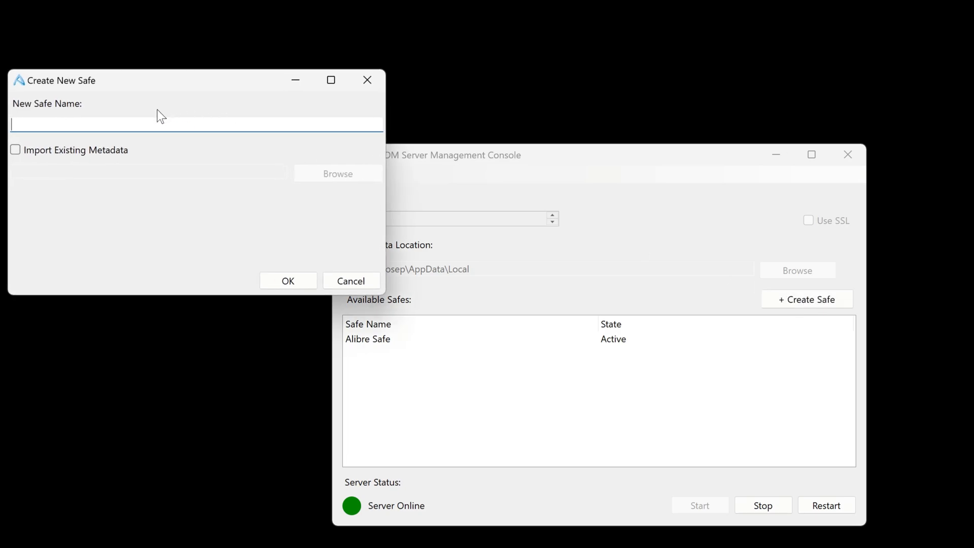
text(New_Safe)
click(265, 287)
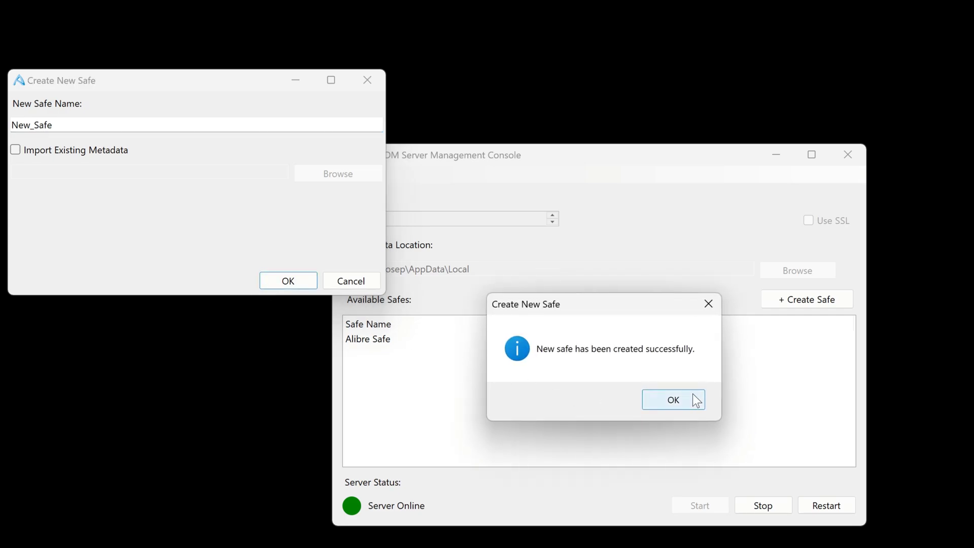
click(696, 400)
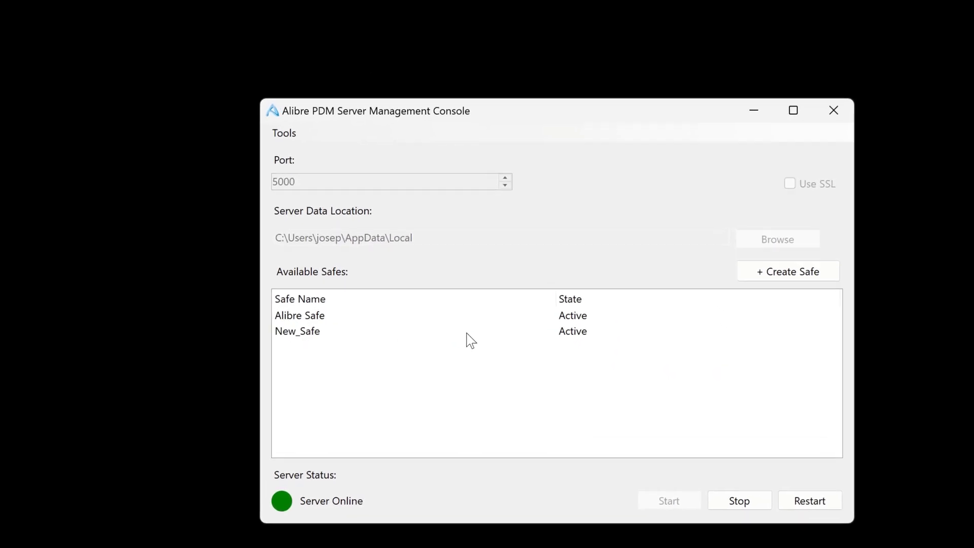
click(467, 335)
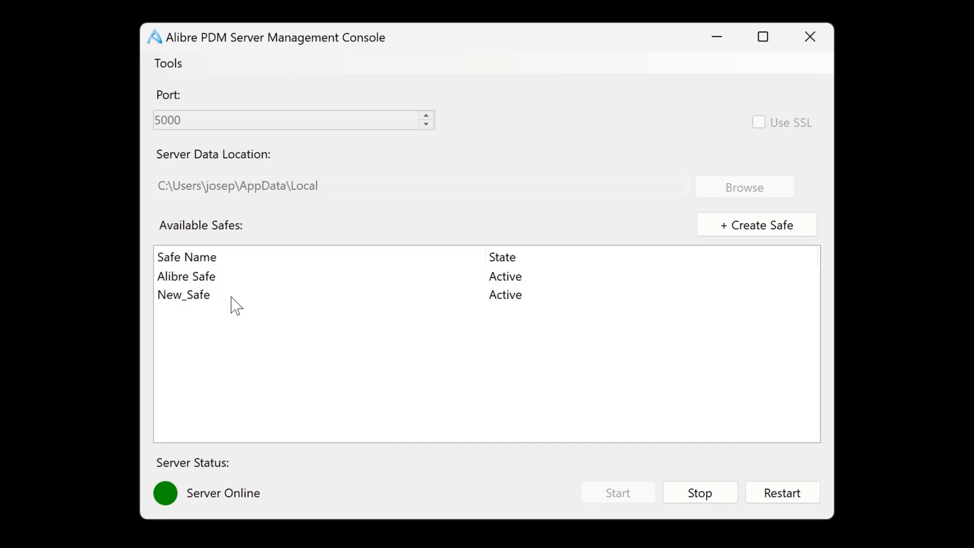
Step: Deactivate the safe New_Safe, accepting the confirmation and the resulting server restart
click(189, 291)
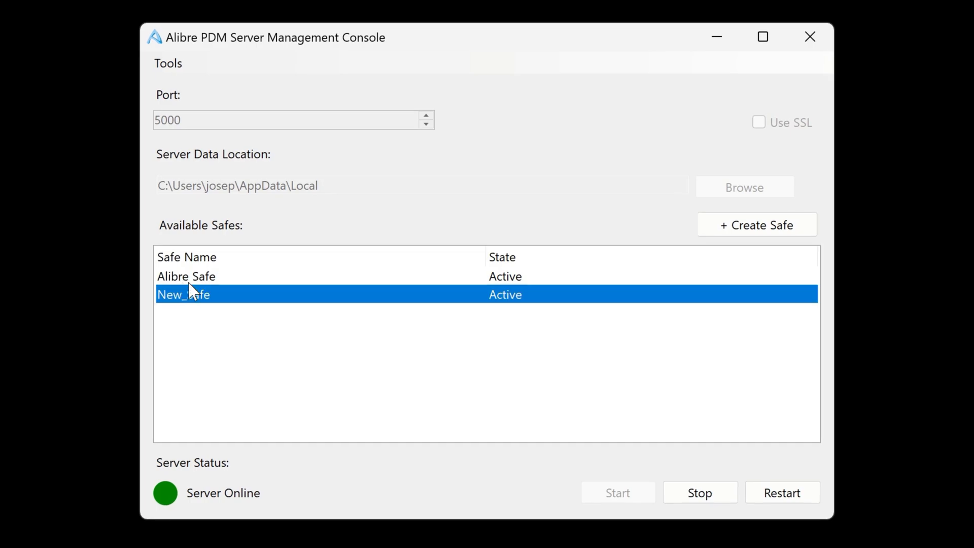
click(196, 277)
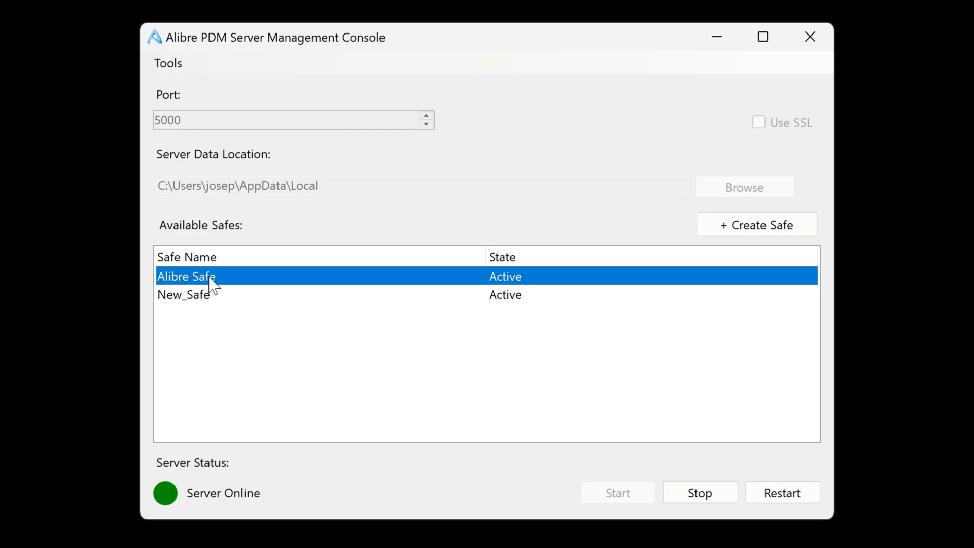
right_click(176, 298)
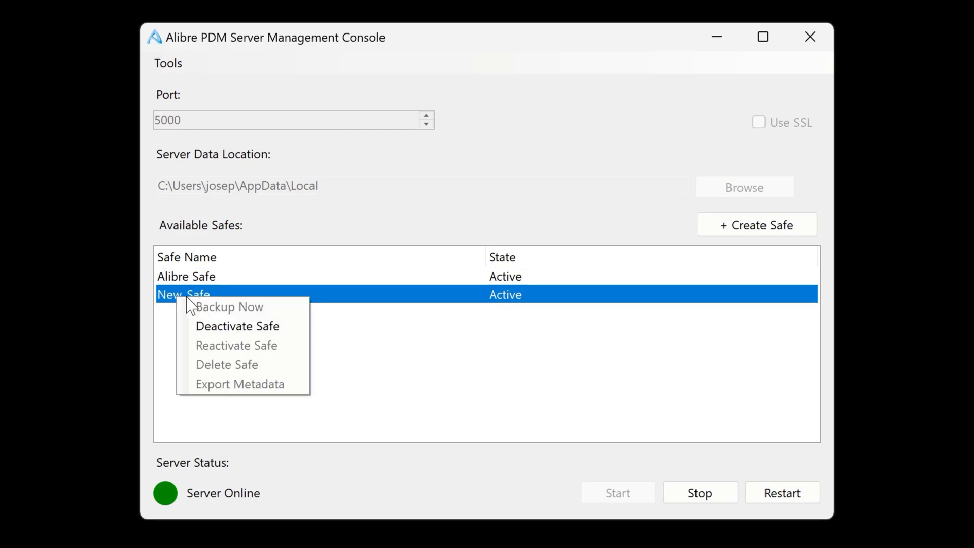
click(280, 334)
click(506, 355)
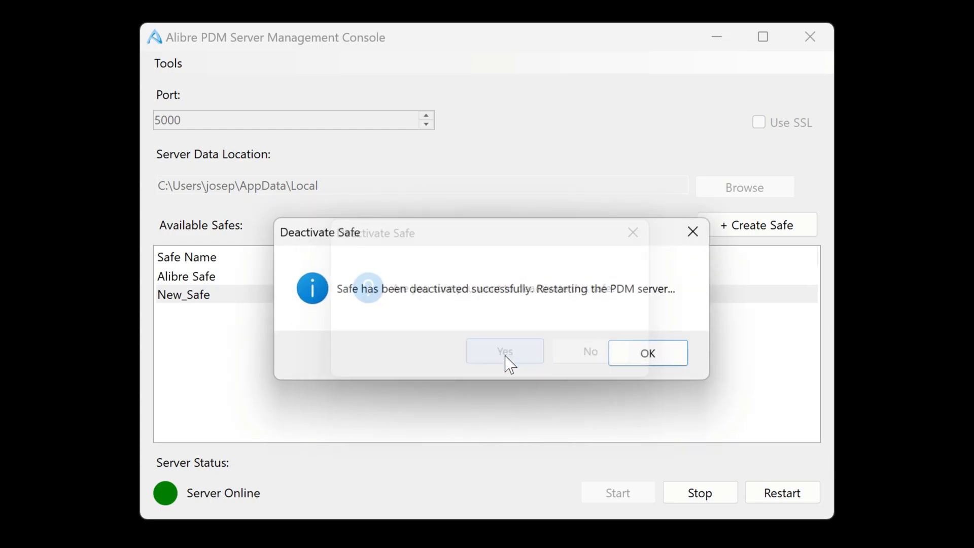
click(685, 364)
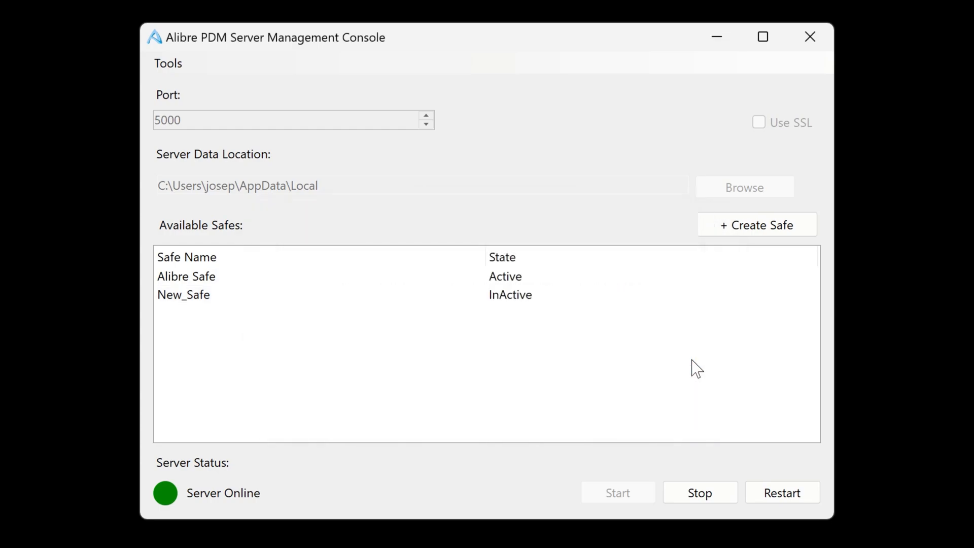
Step: Check the actions available for the inactive New_Safe, and stop the PDM server
click(543, 294)
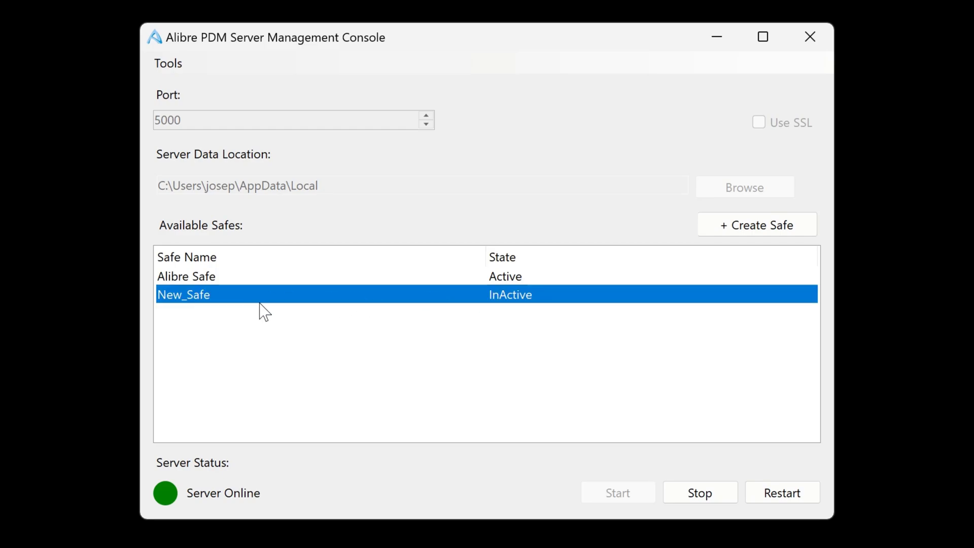
right_click(163, 298)
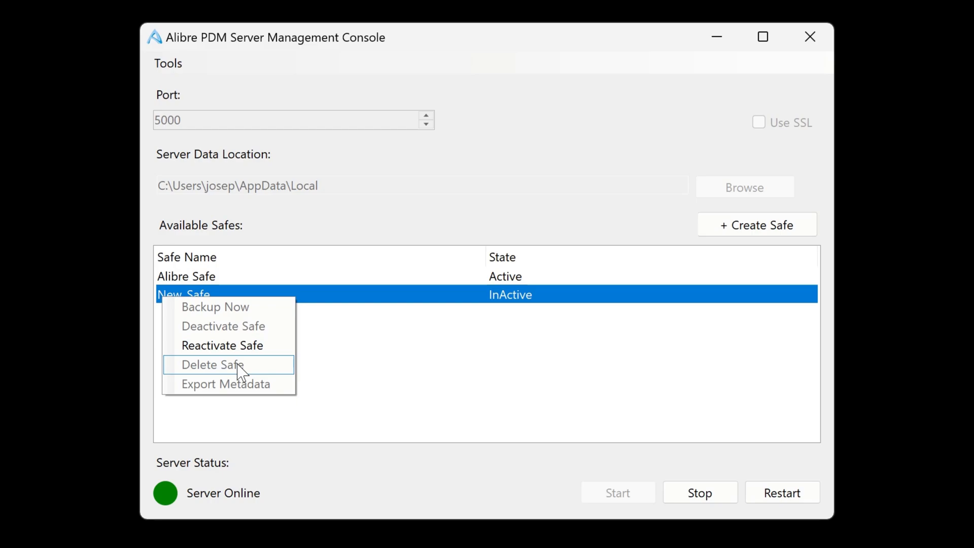
click(375, 392)
click(720, 494)
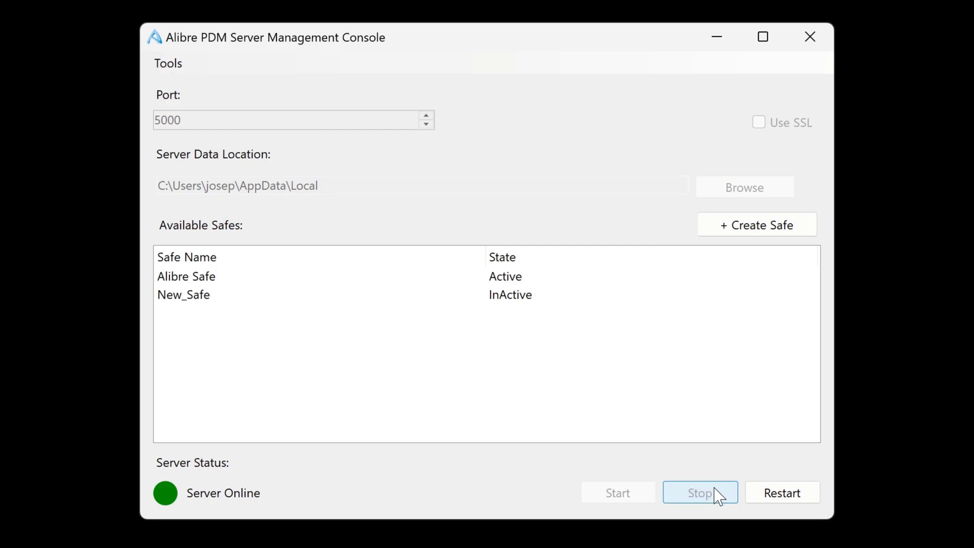
Step: Delete the inactive safe New_Safe, and start the PDM server again
right_click(197, 302)
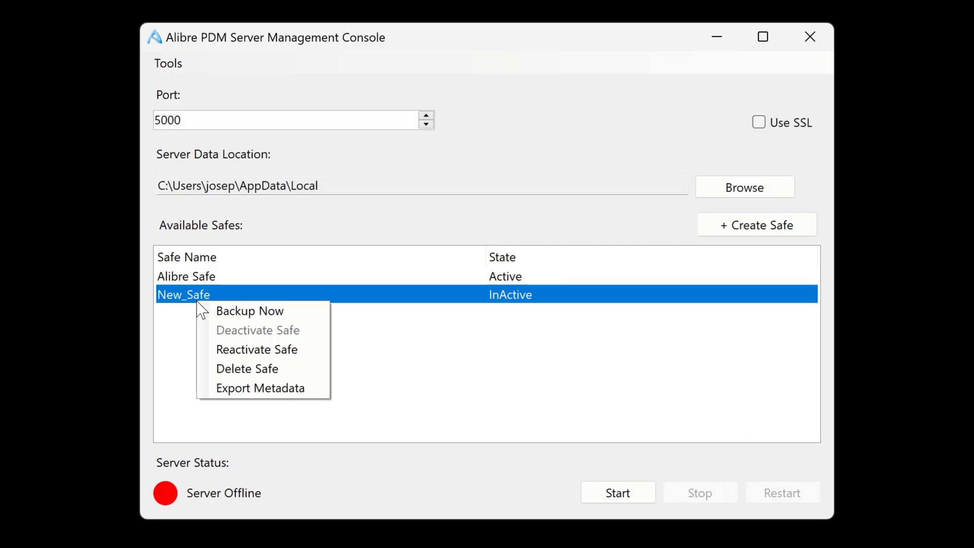
click(244, 369)
click(587, 354)
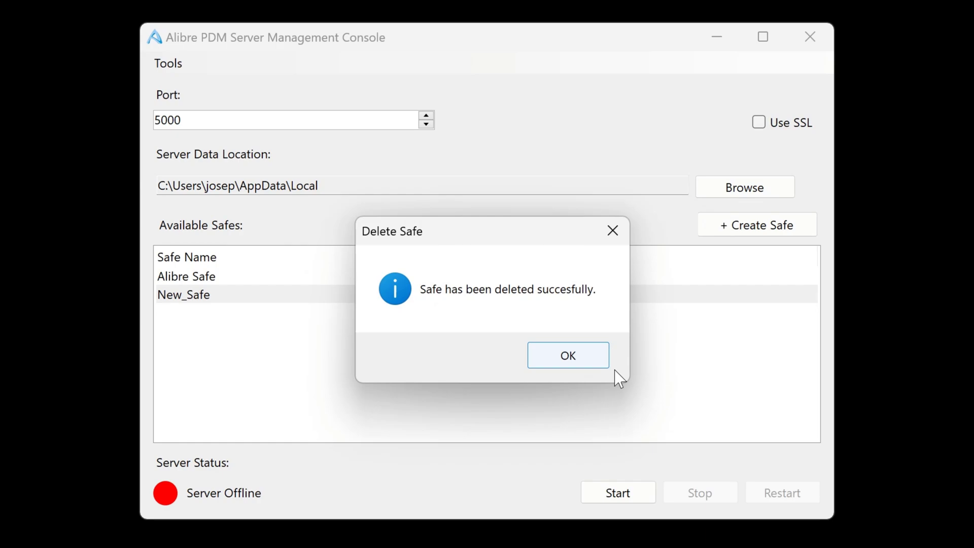
click(568, 369)
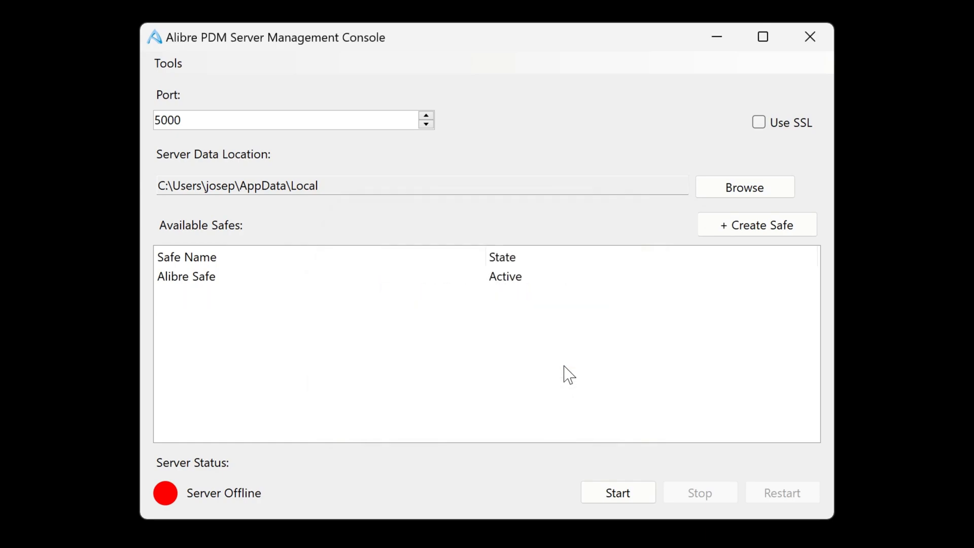
click(600, 500)
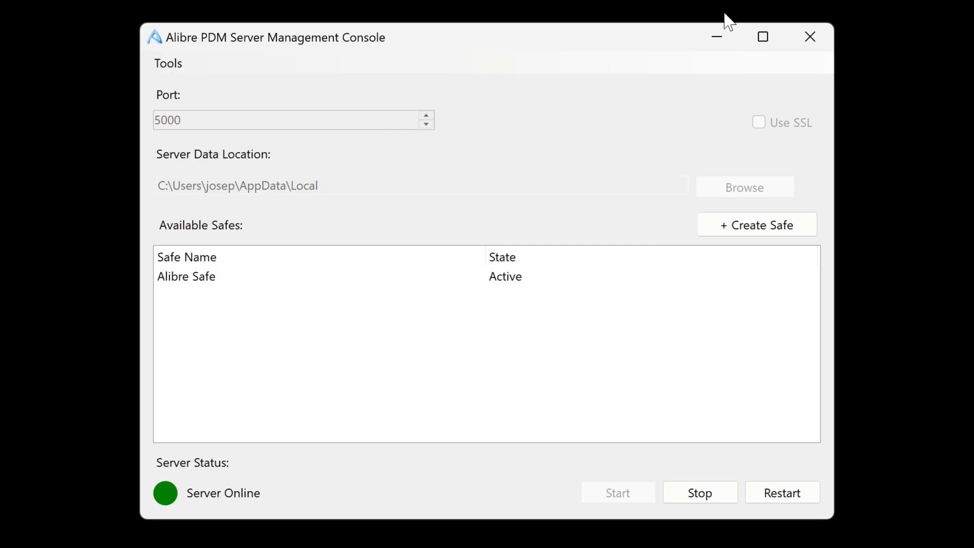
Step: Minimize the server console, restore it from the system tray, and minimize it again
click(714, 36)
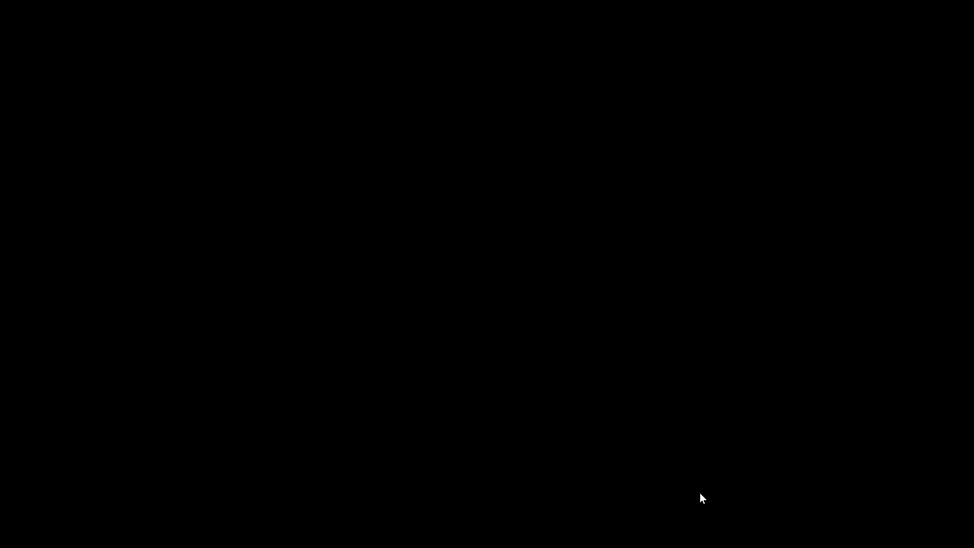
click(831, 535)
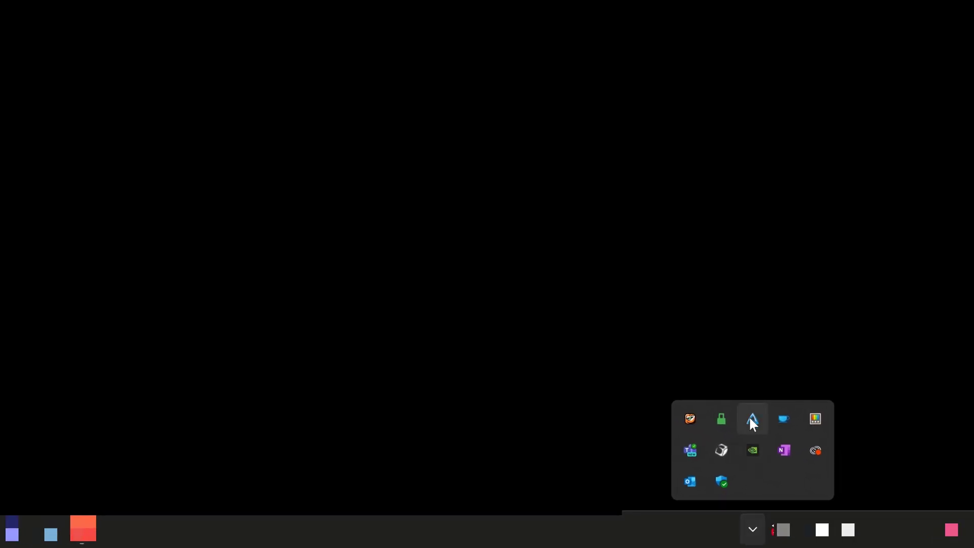
click(752, 419)
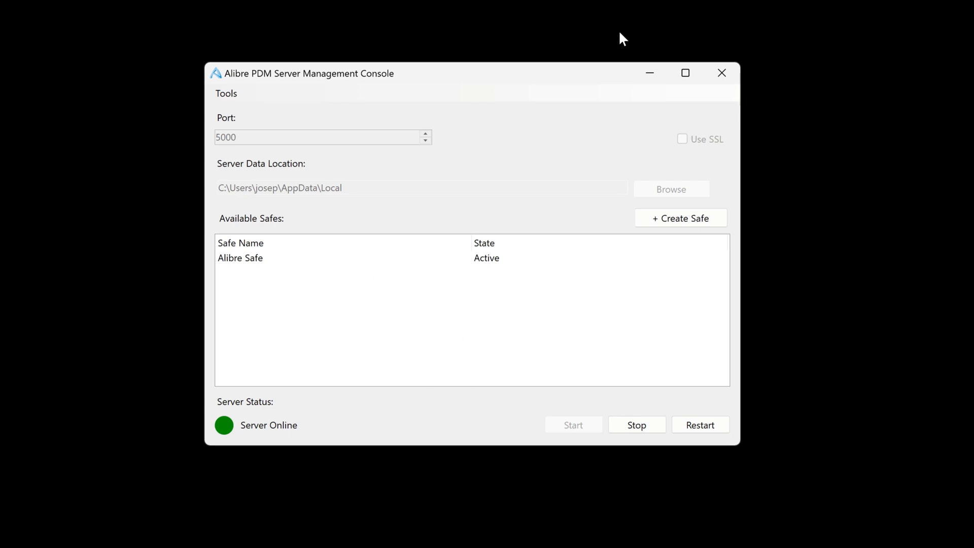
click(649, 73)
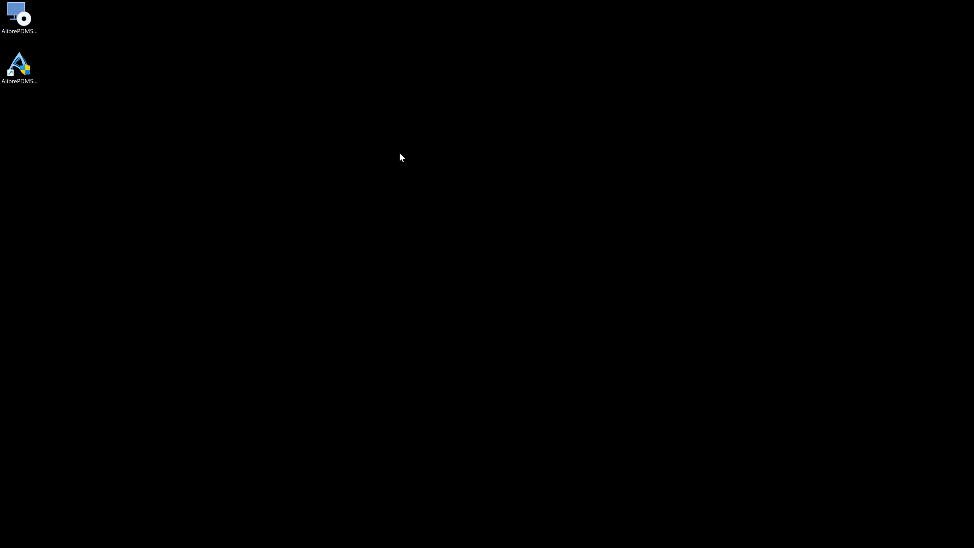
Step: Switch to Windows Settings and open the Other Users page of the account settings
key(super)
text(settings)
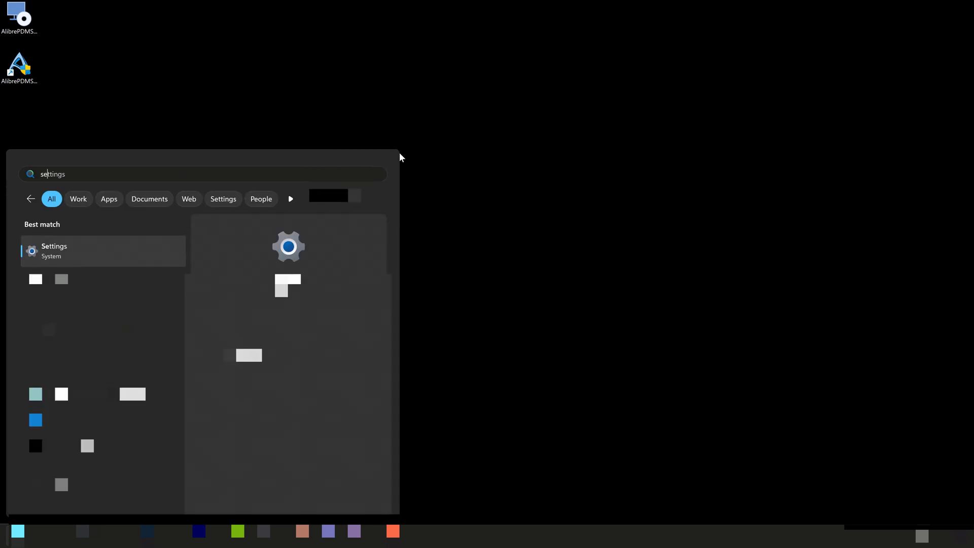
key(Return)
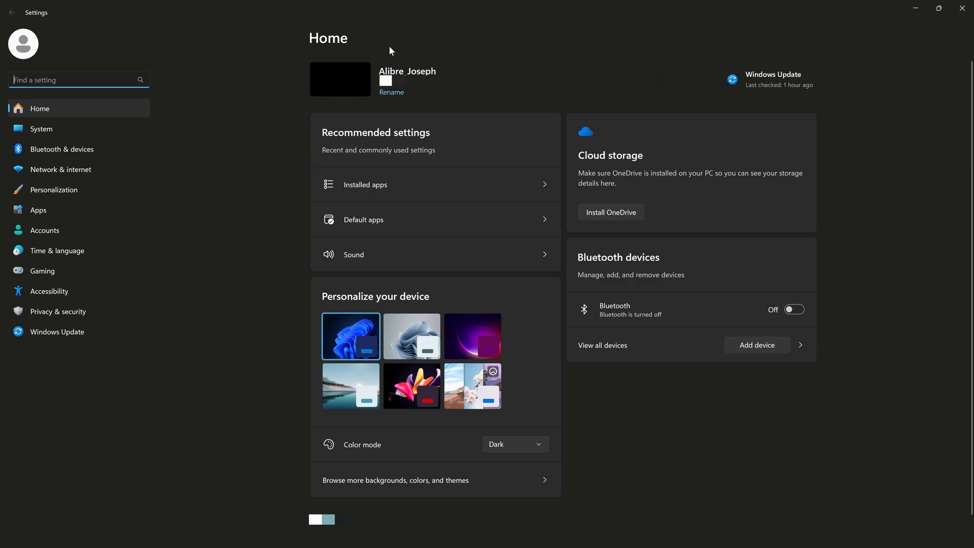
click(379, 71)
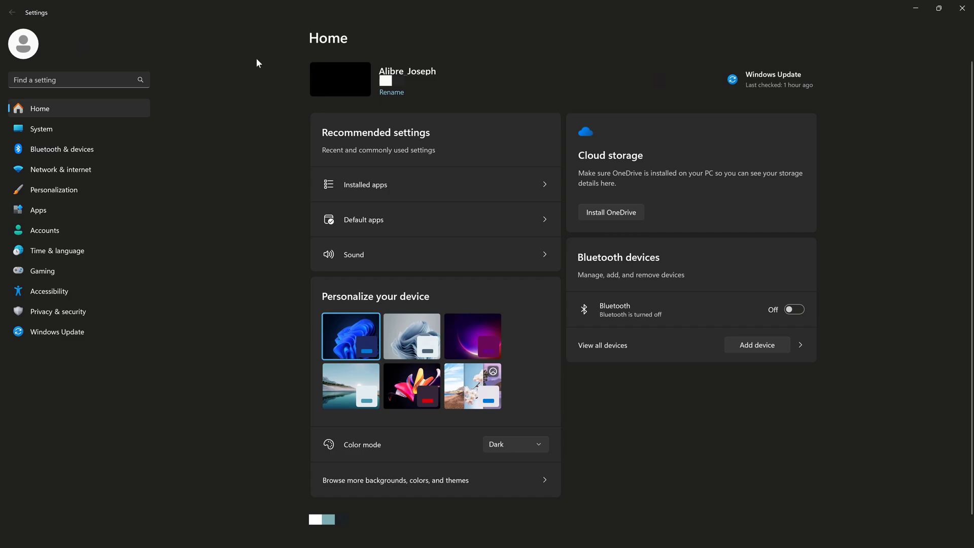
click(41, 232)
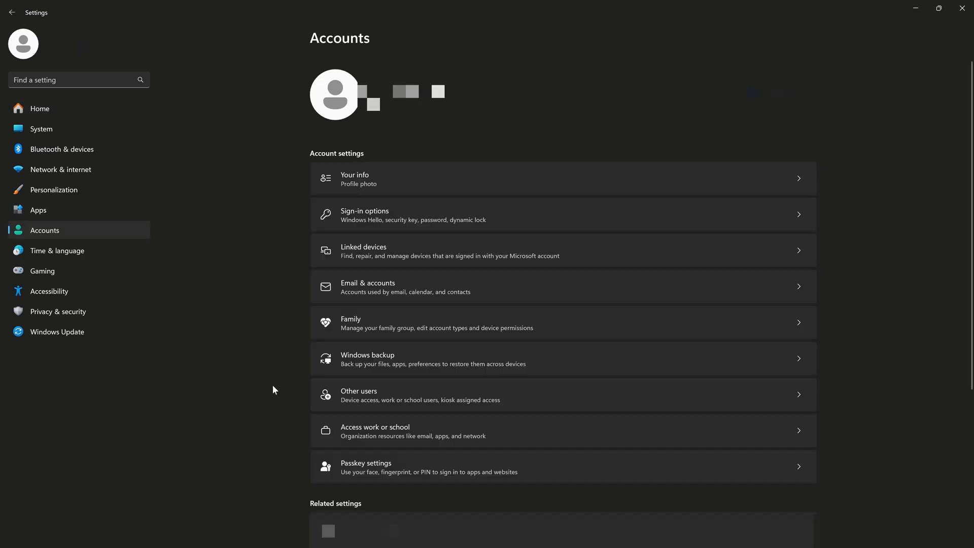
click(370, 395)
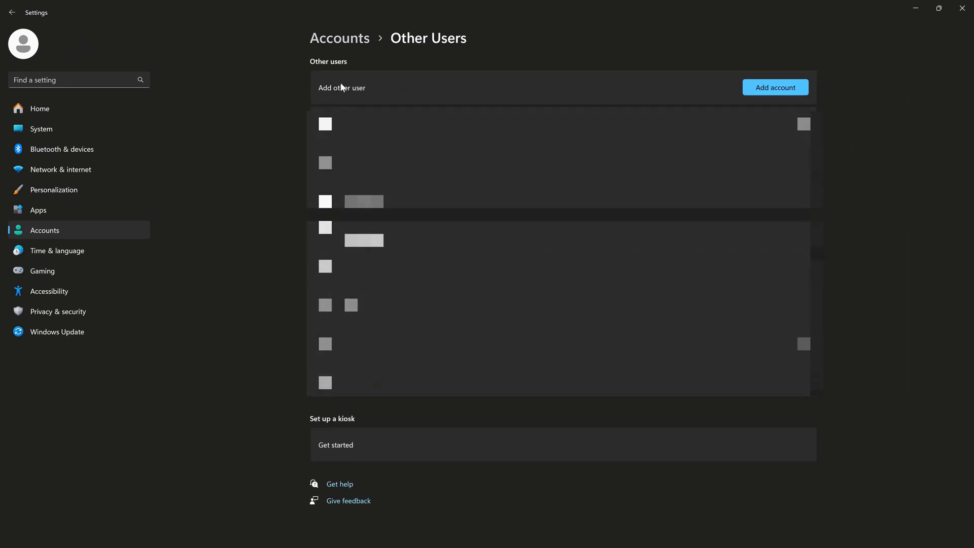
Step: Begin adding another user account to this PC, choosing no sign-in information and no Microsoft account
click(777, 89)
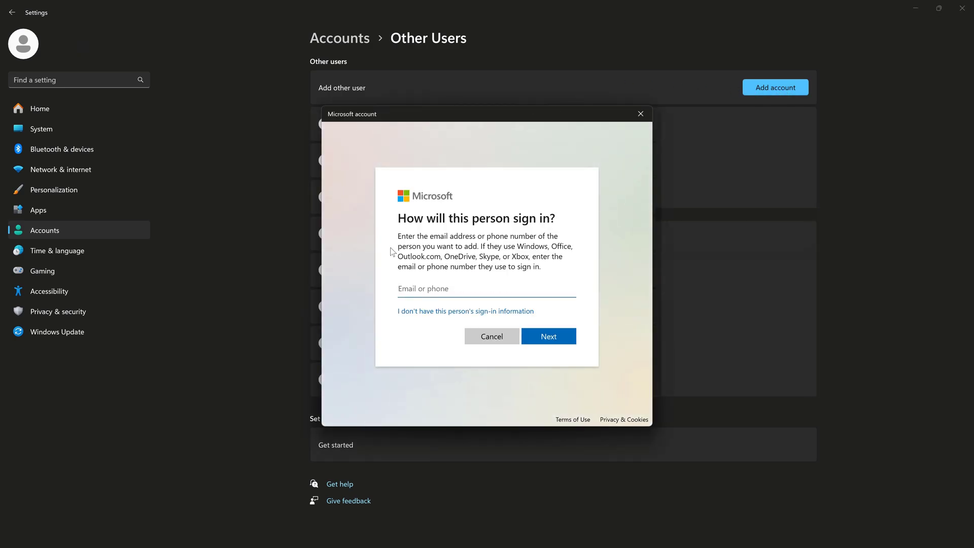
click(432, 312)
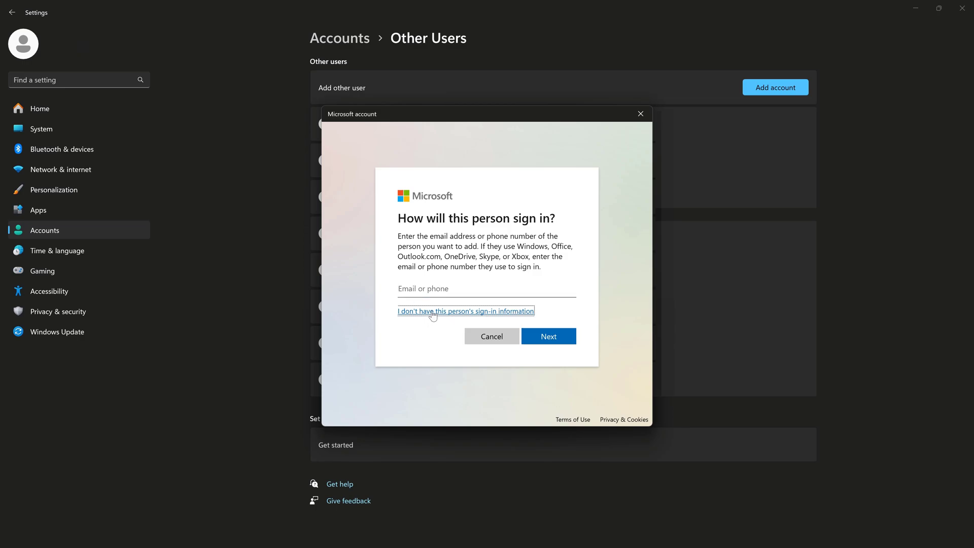
click(557, 342)
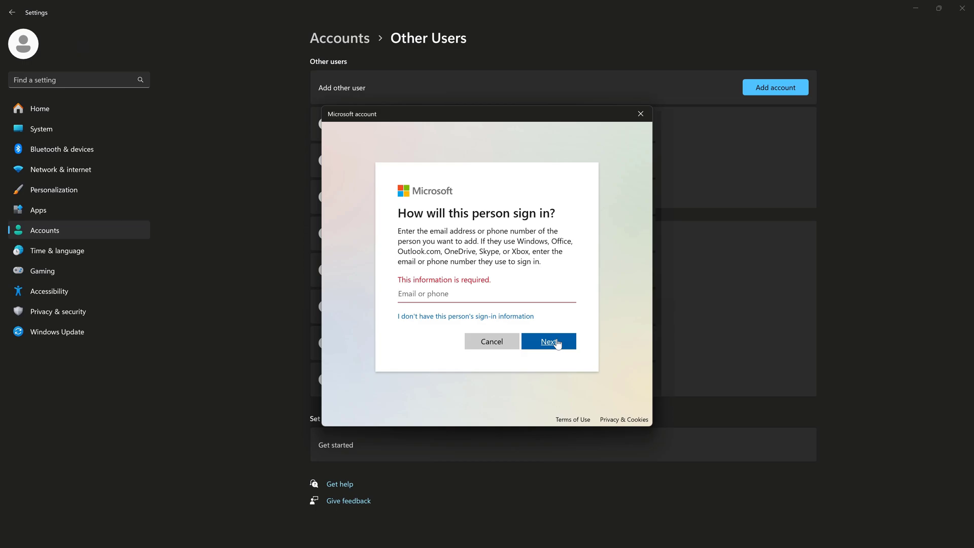
click(463, 316)
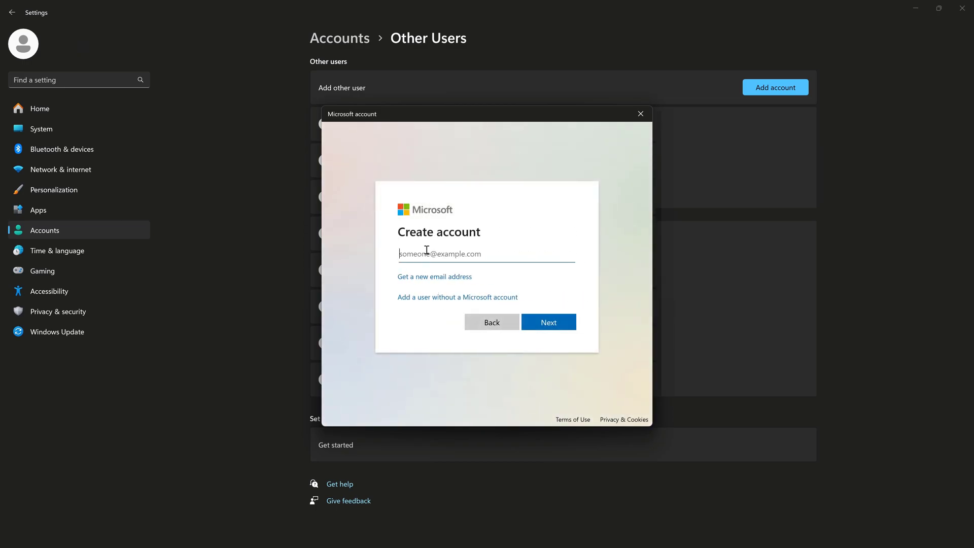
click(425, 299)
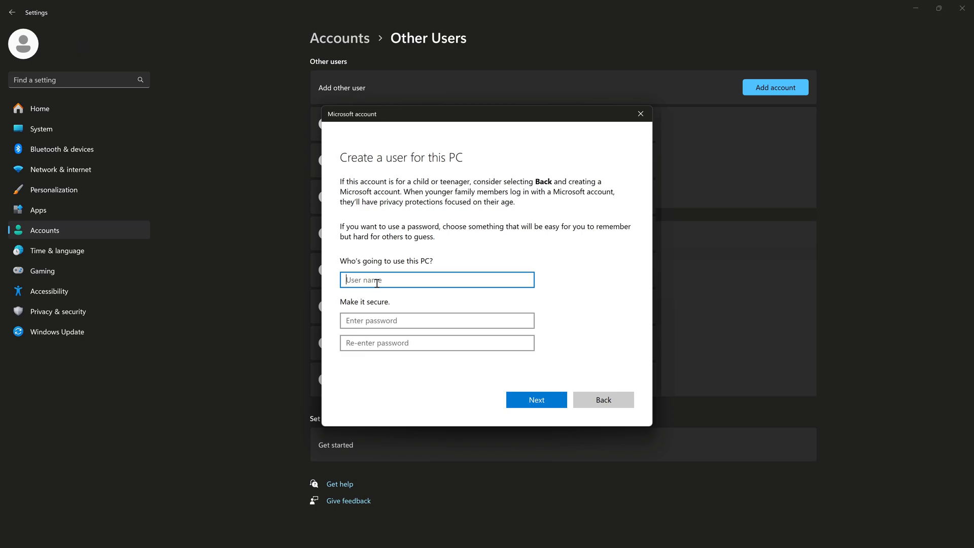
Step: Name the new local user Alibre_User, and enter and re-enter the account password
text(Alibre_User)
click(379, 321)
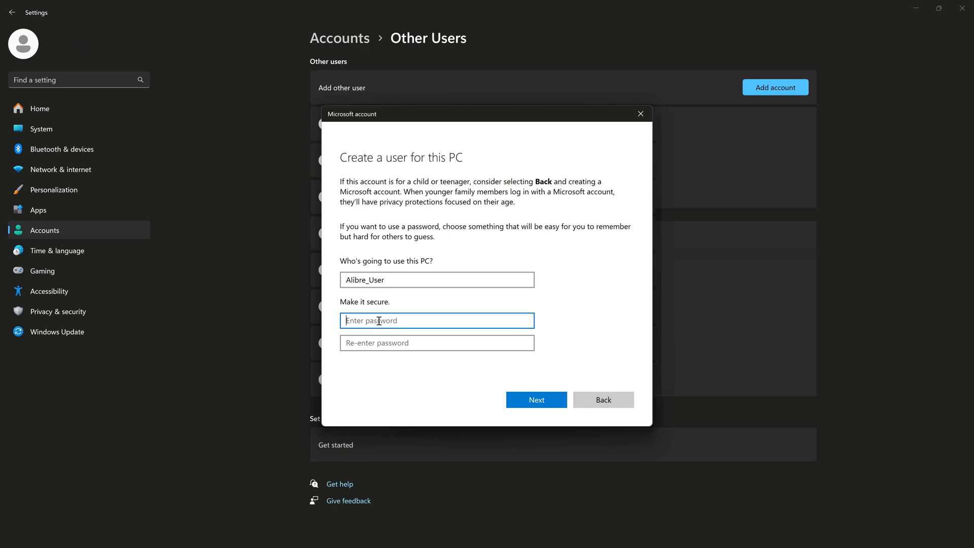
text(•••••••••••••••••)
key(Tab)
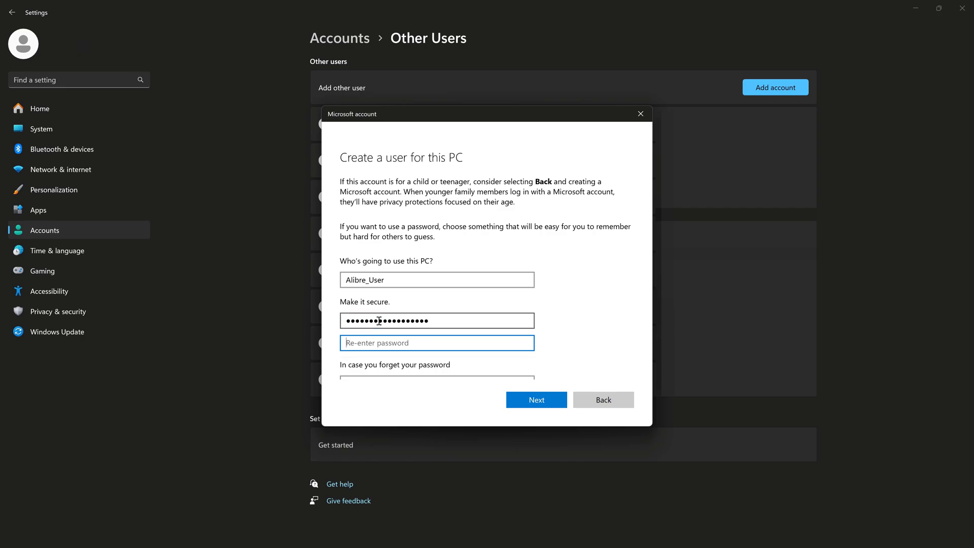
text(•••••••••••••••••)
scroll(418, 273, down, 3)
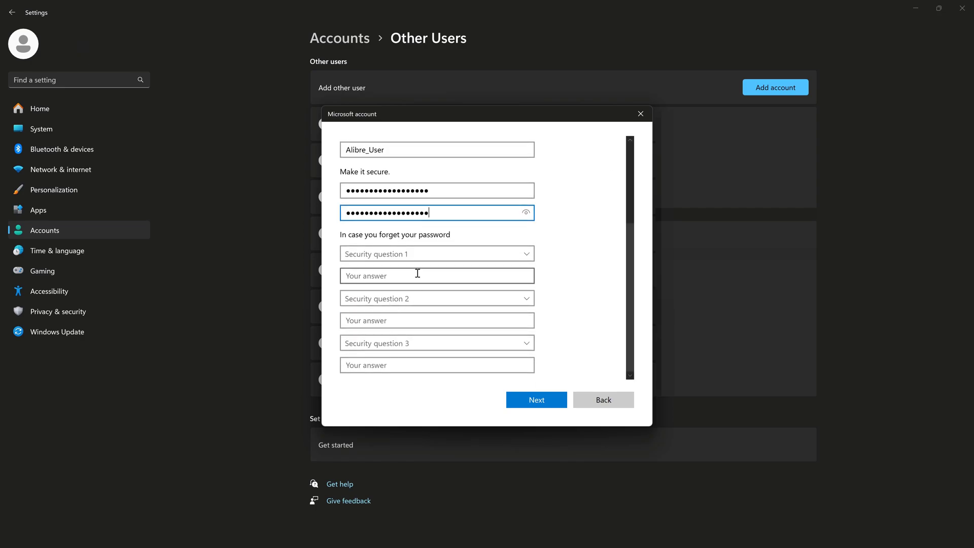
Step: Choose three security questions, including the first pet's name, fill in their answers, and finish creating the account
click(418, 253)
click(403, 264)
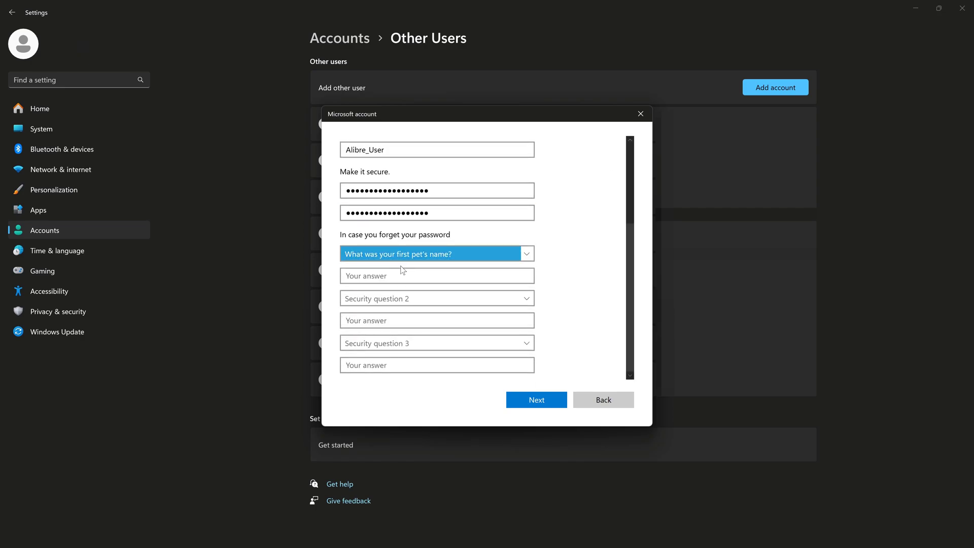
click(400, 275)
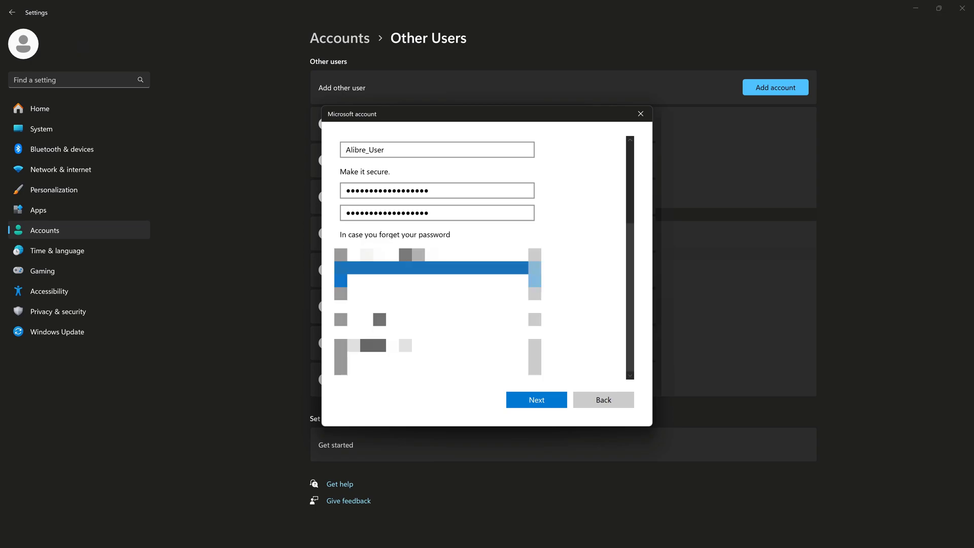
click(418, 297)
click(418, 320)
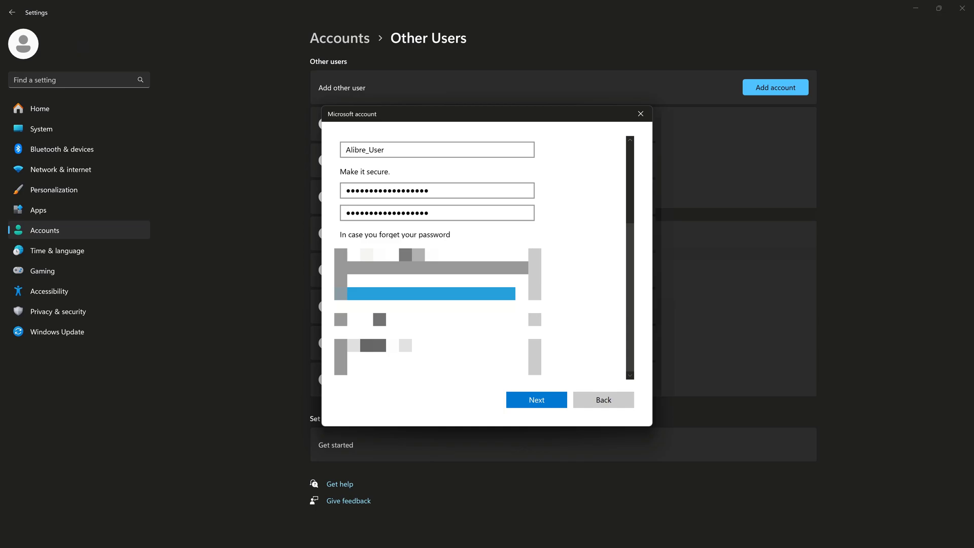
click(393, 320)
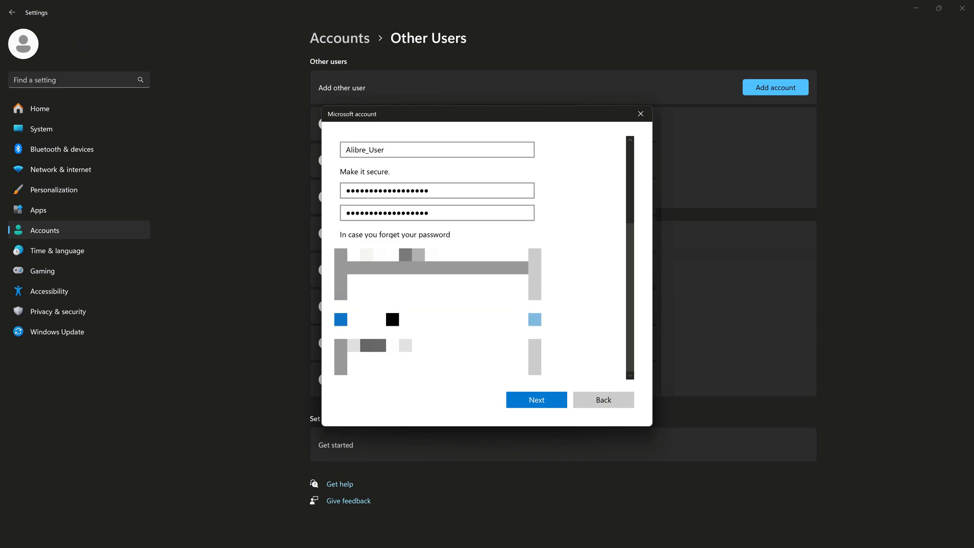
click(392, 345)
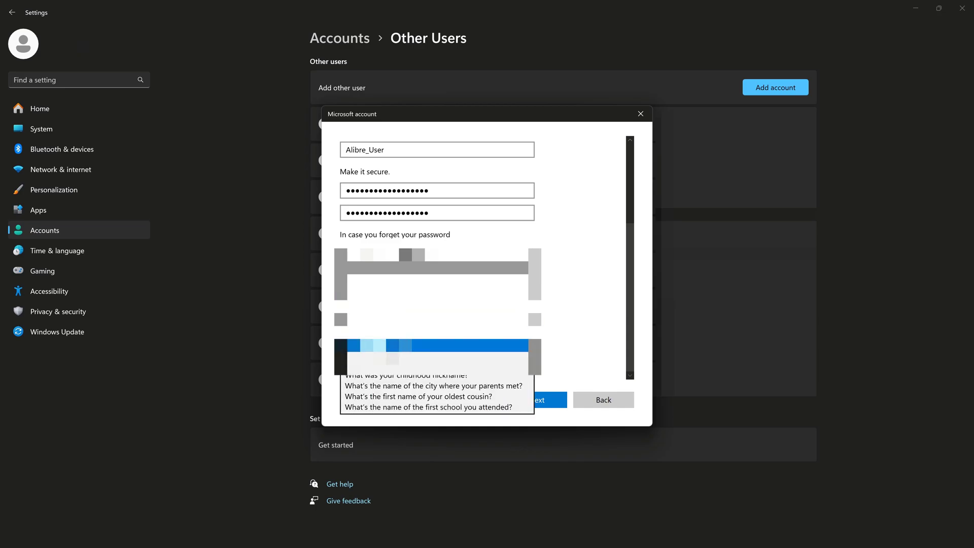
click(391, 376)
click(392, 365)
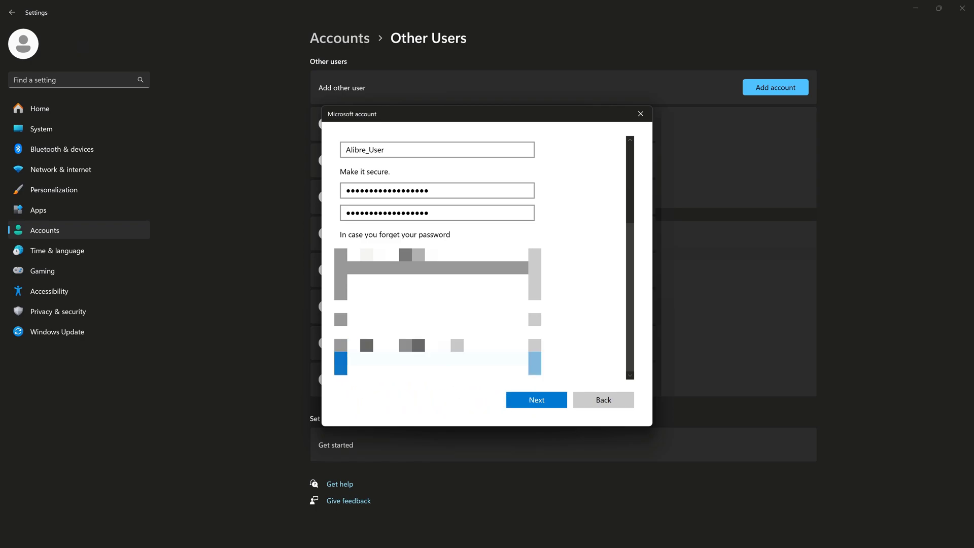
click(523, 398)
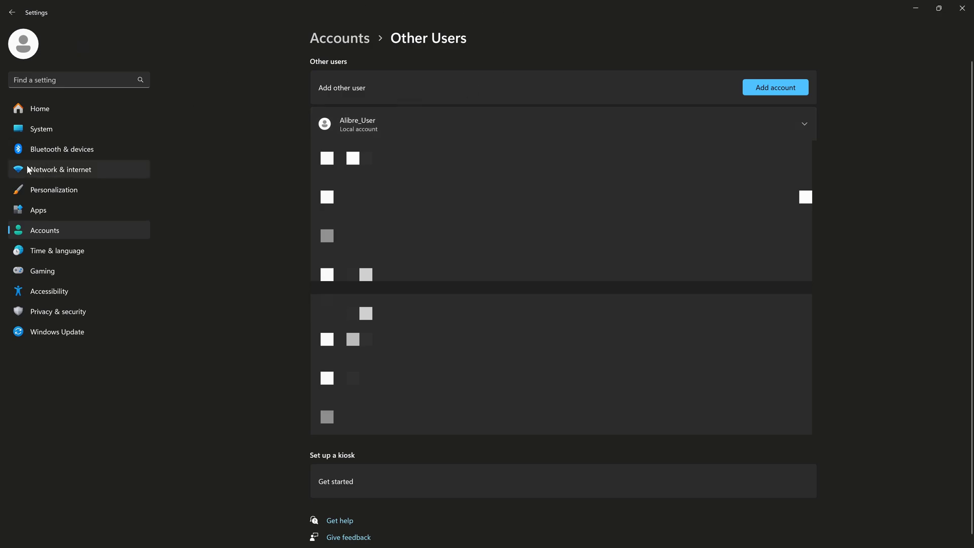
Step: Open the Ethernet adapter's properties from the advanced network settings and select Internet Protocol Version 4 (TCP/IPv4)
click(44, 169)
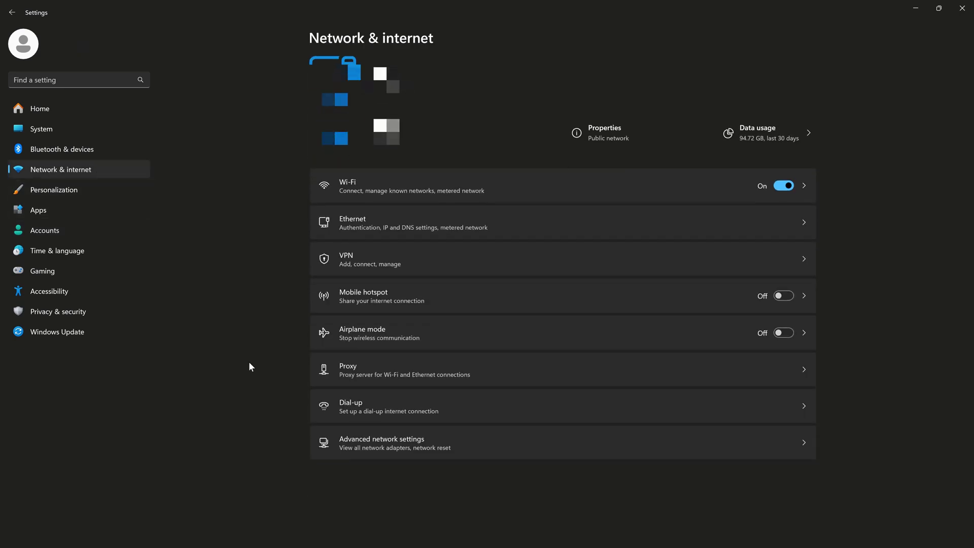
click(376, 441)
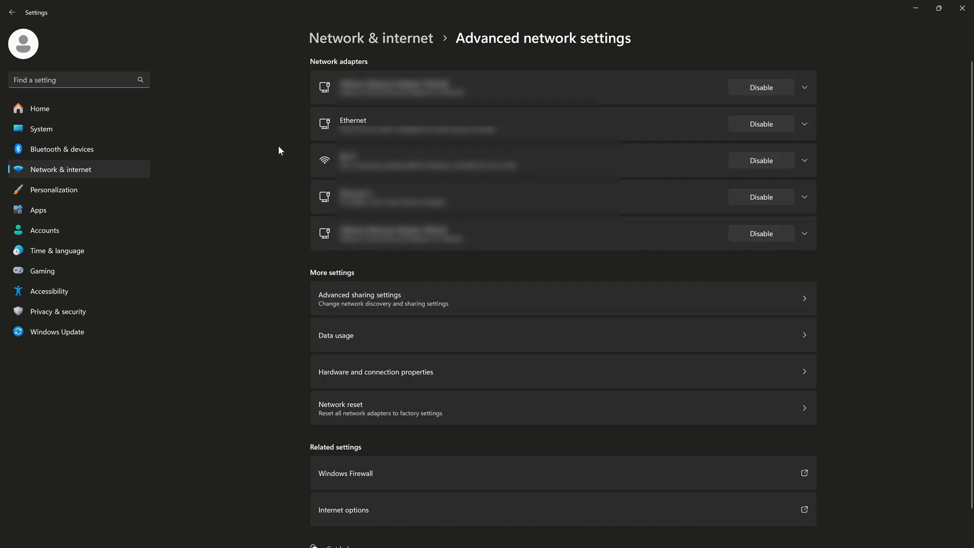
click(362, 130)
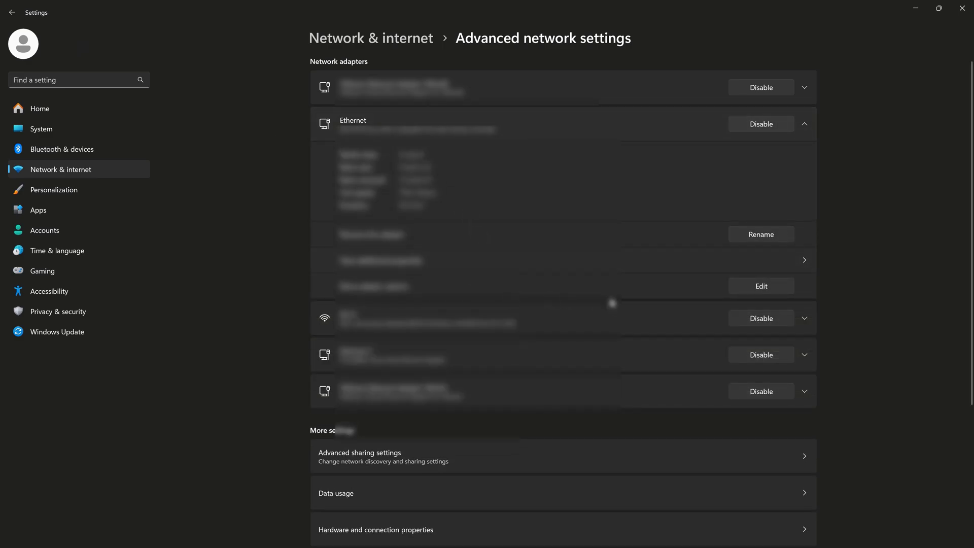
click(756, 285)
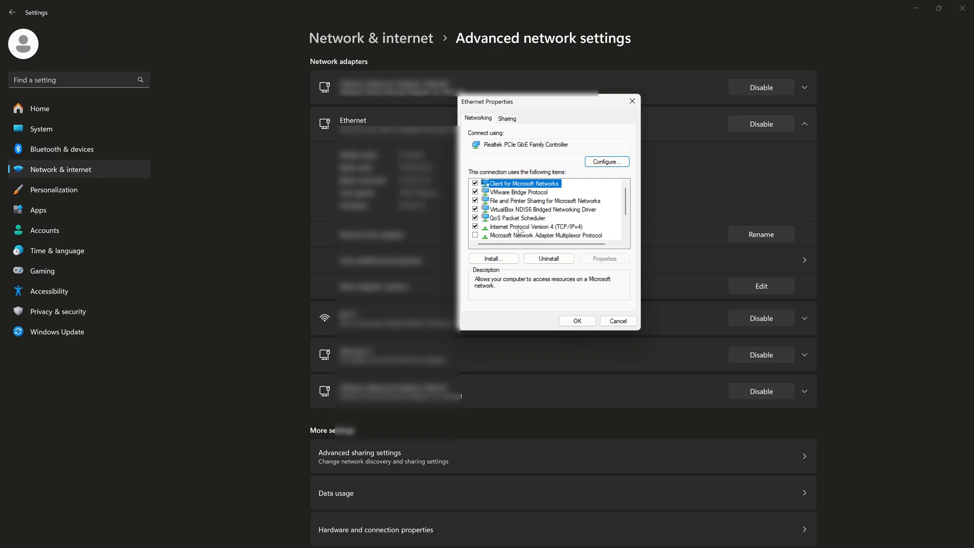
click(520, 227)
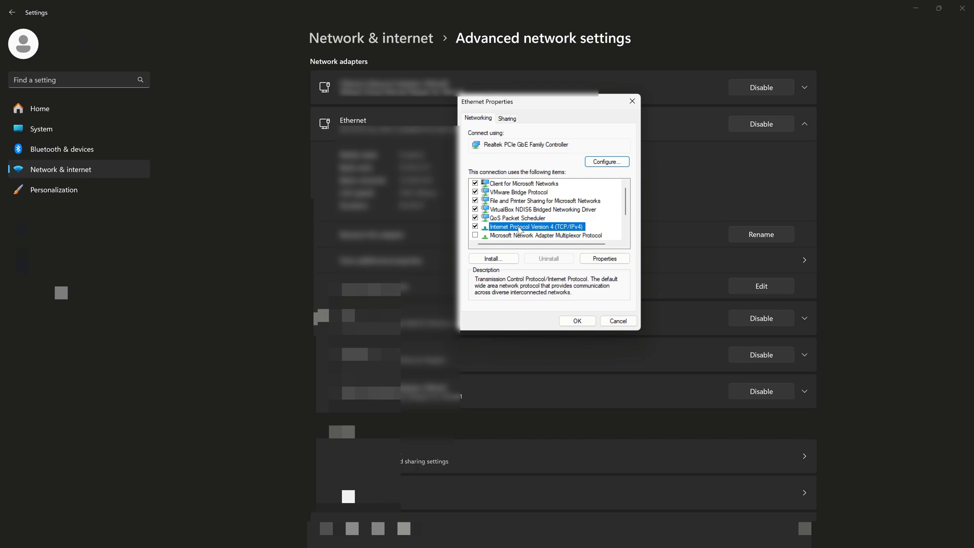
Step: Switch to Command Prompt, run ipconfig, and look up the IPv4 address of the Ethernet adapter
key(super)
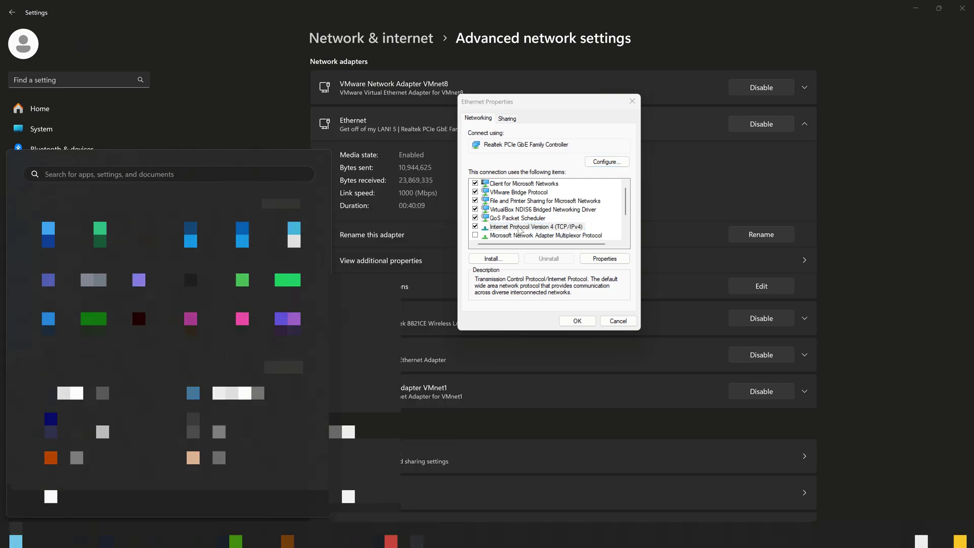
text(cmd)
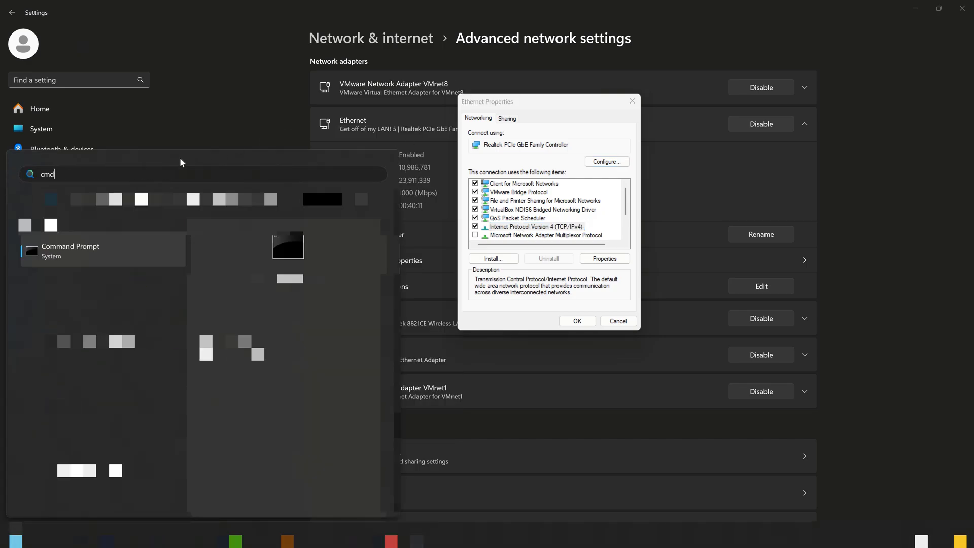
click(67, 254)
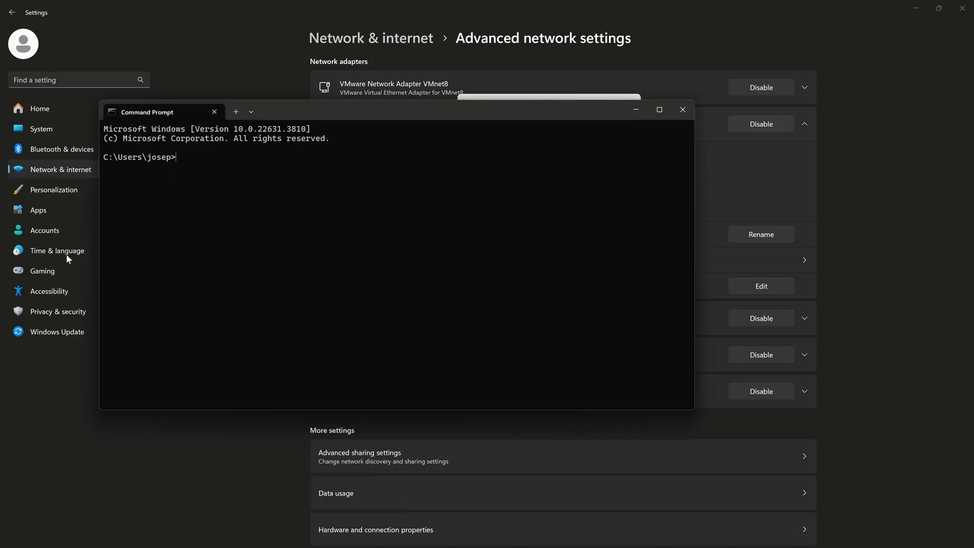
text(ipconfig)
key(Return)
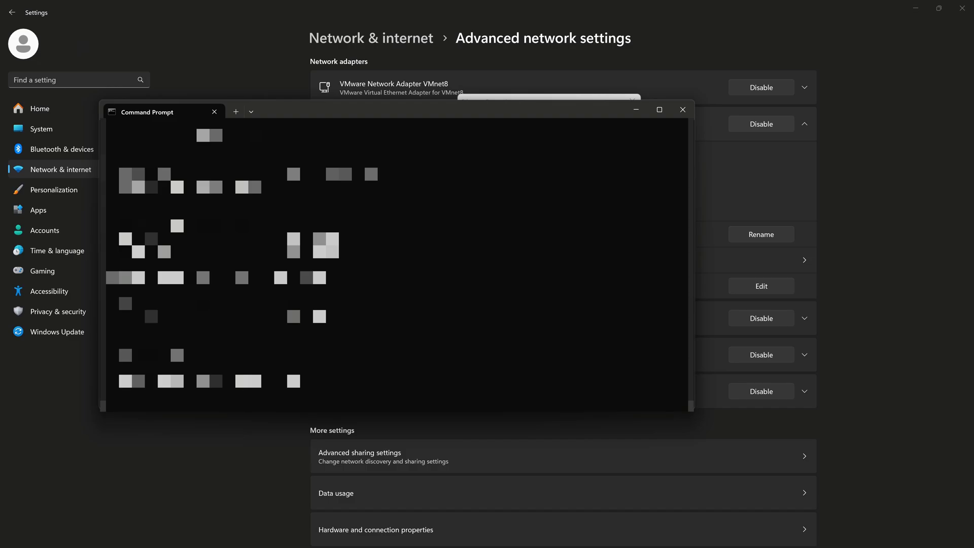
scroll(397, 265, up, 3)
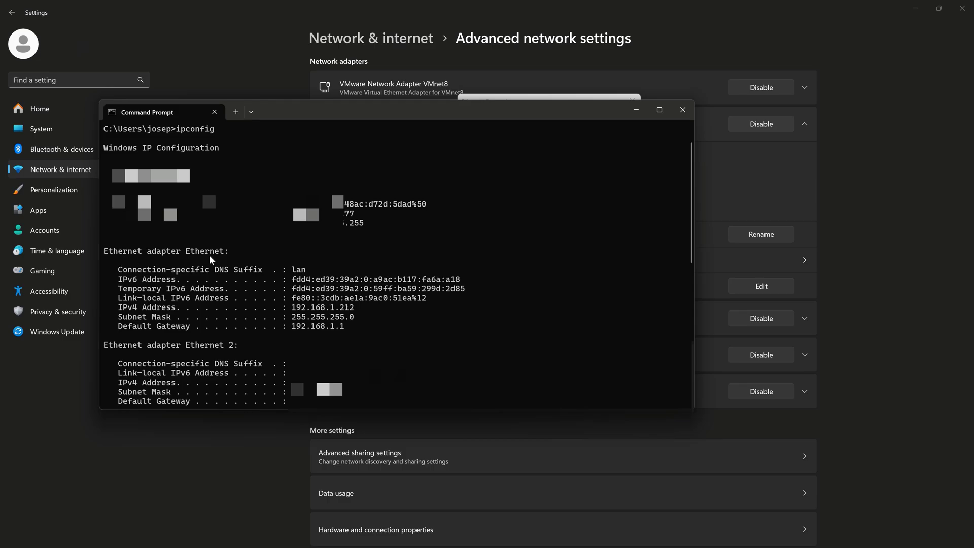
scroll(410, 274, up, 1)
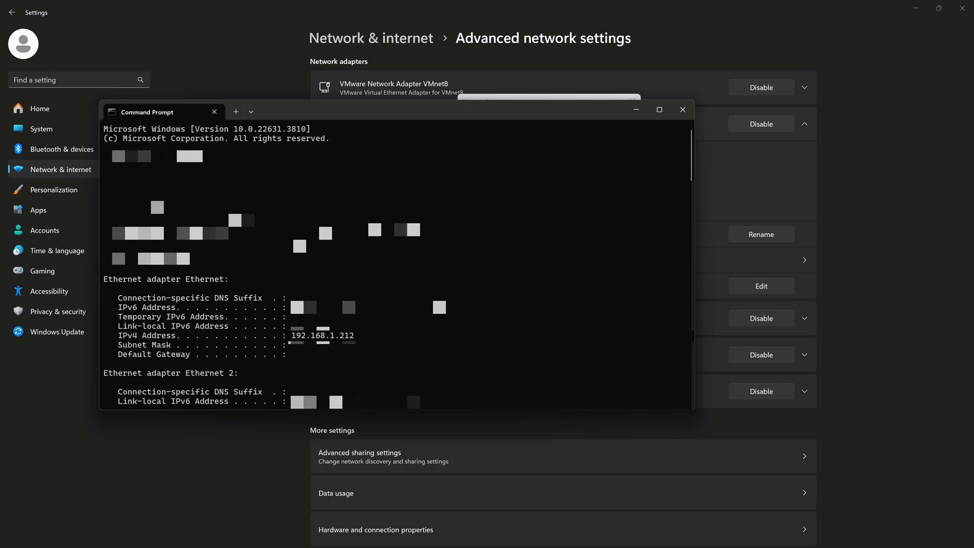
Step: Return to the Ethernet properties and give IPv4 the static address 192.168.1.212, with its subnet mask and default gateway
click(661, 44)
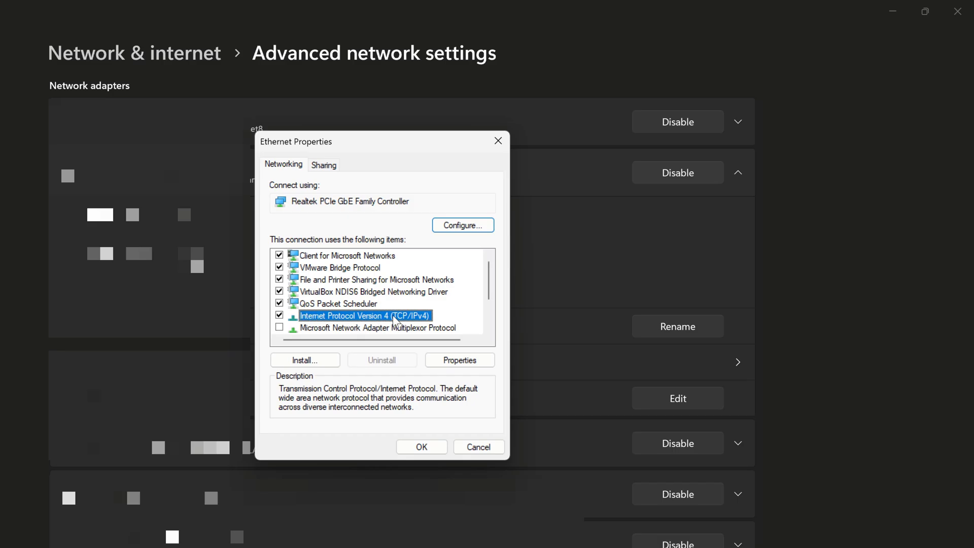
click(464, 360)
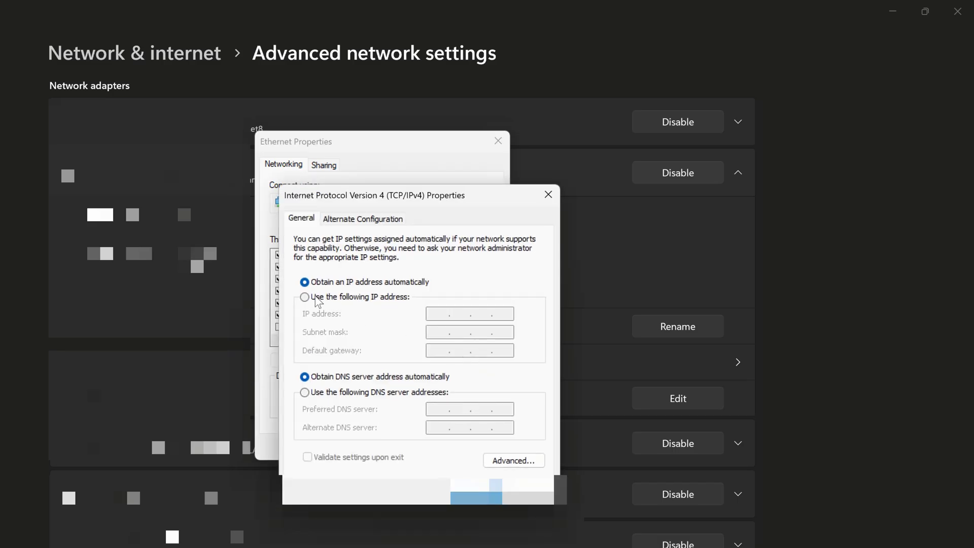
click(309, 297)
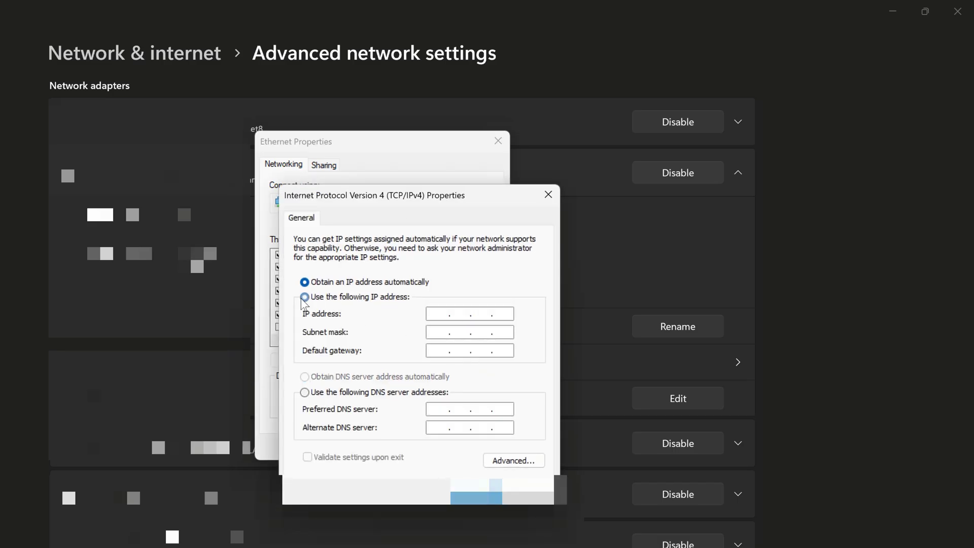
click(435, 314)
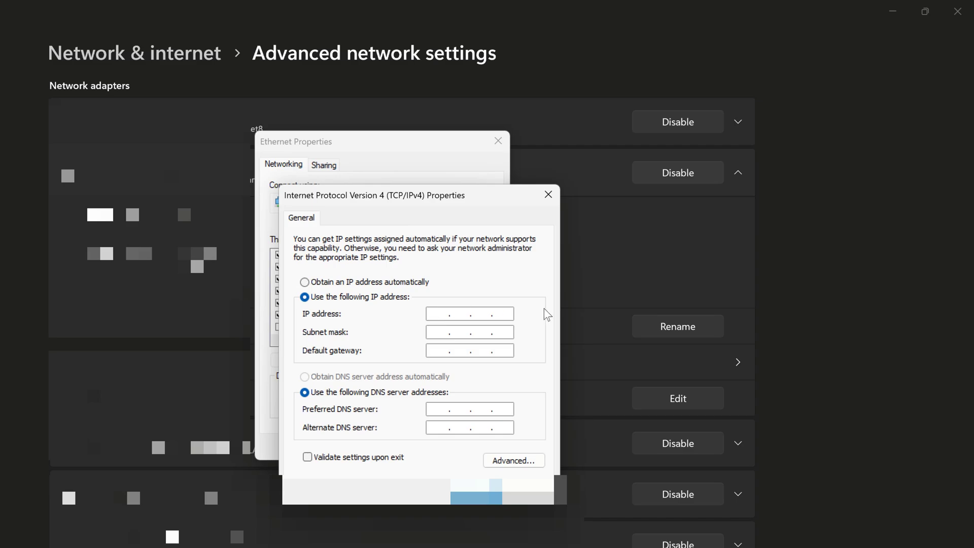
text(192 . 16)
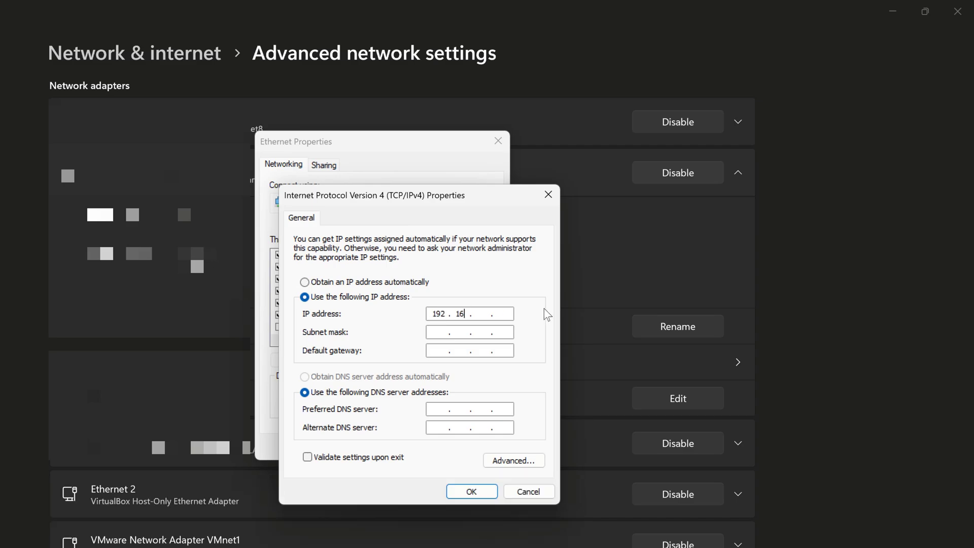
text(8 . 1 . 2)
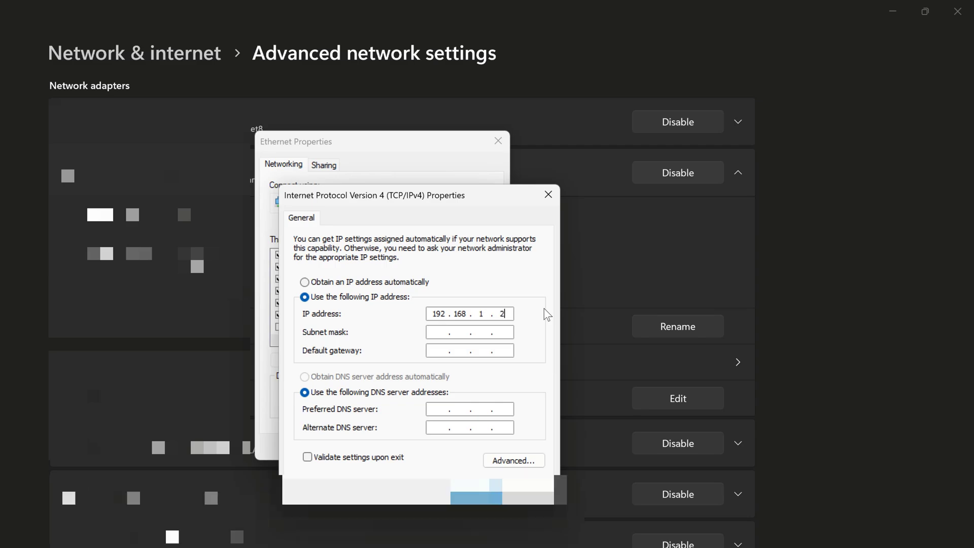
text(12)
key(Tab)
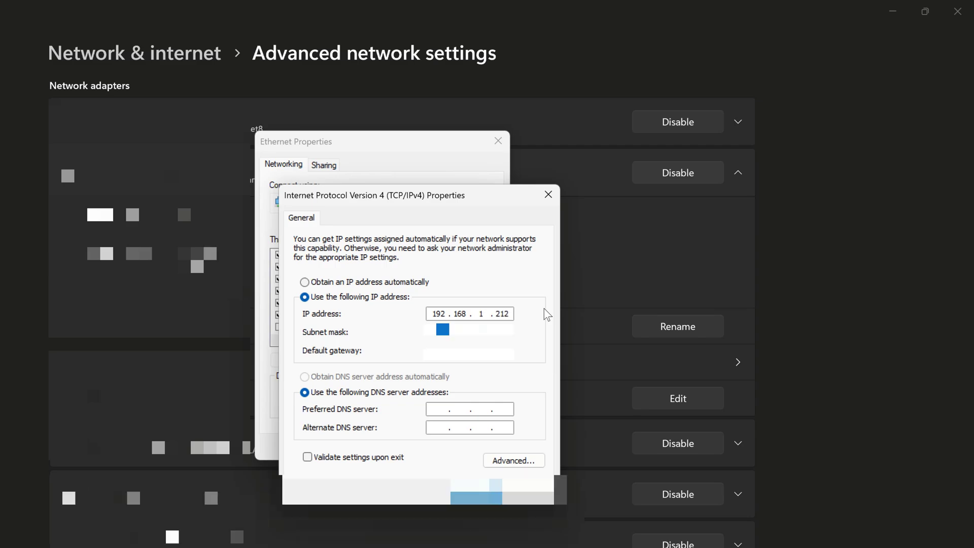
key(Tab)
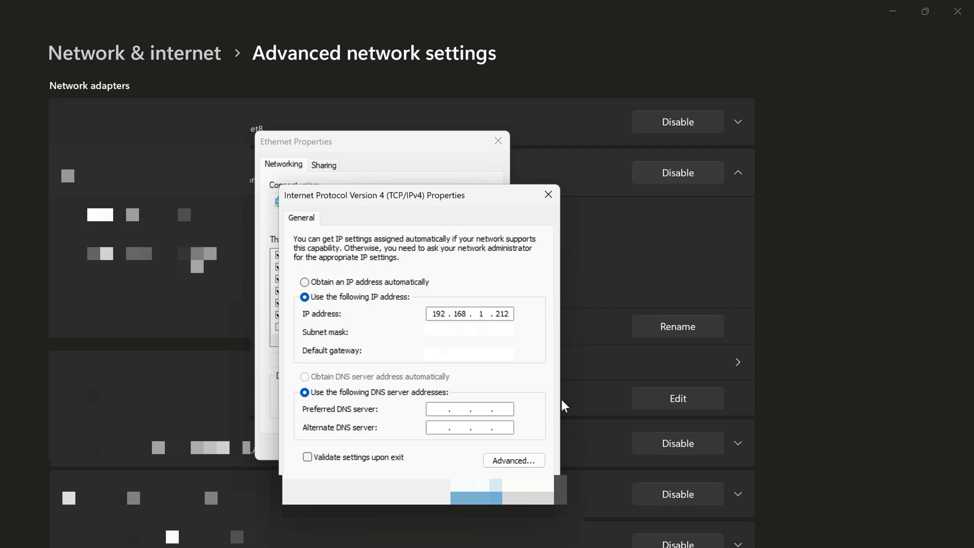
Step: Set the preferred DNS server to 8.8.8.8, apply the IPv4 settings, and close the adapter properties, Settings and Command Prompt
text(8 . 8 . 8 . 8)
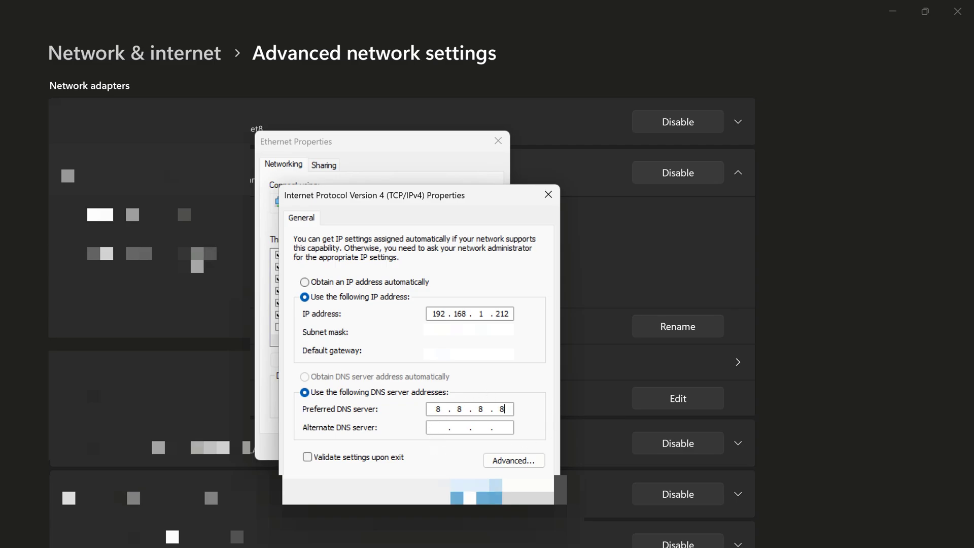
click(476, 491)
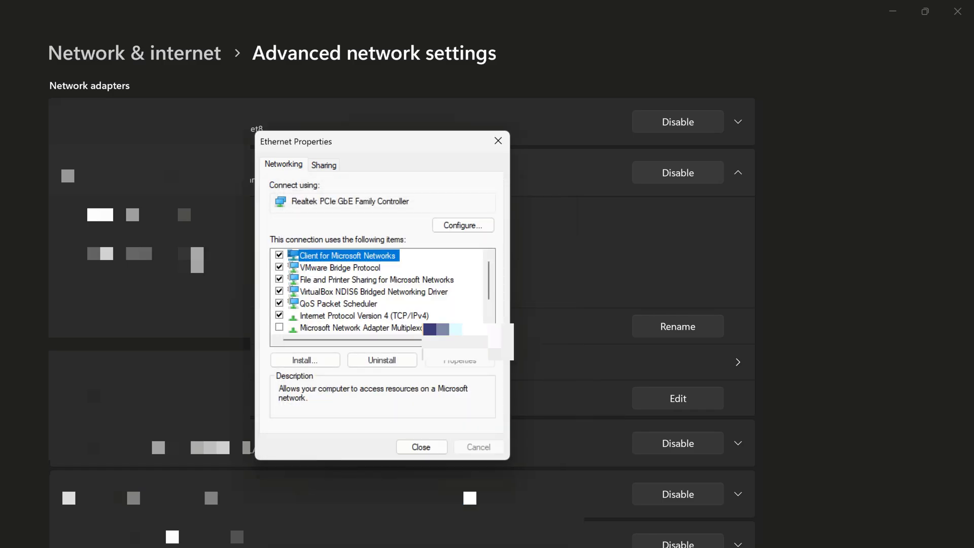
click(434, 450)
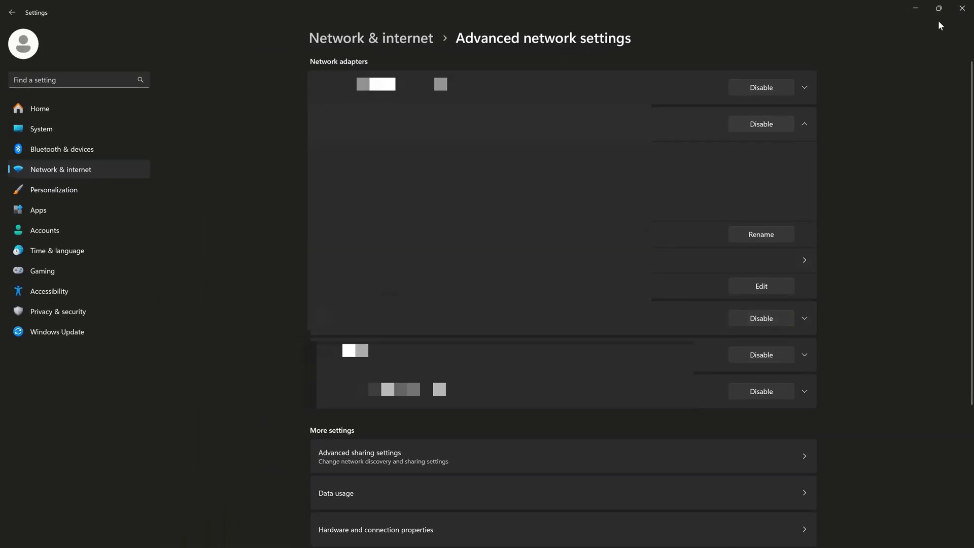
click(961, 9)
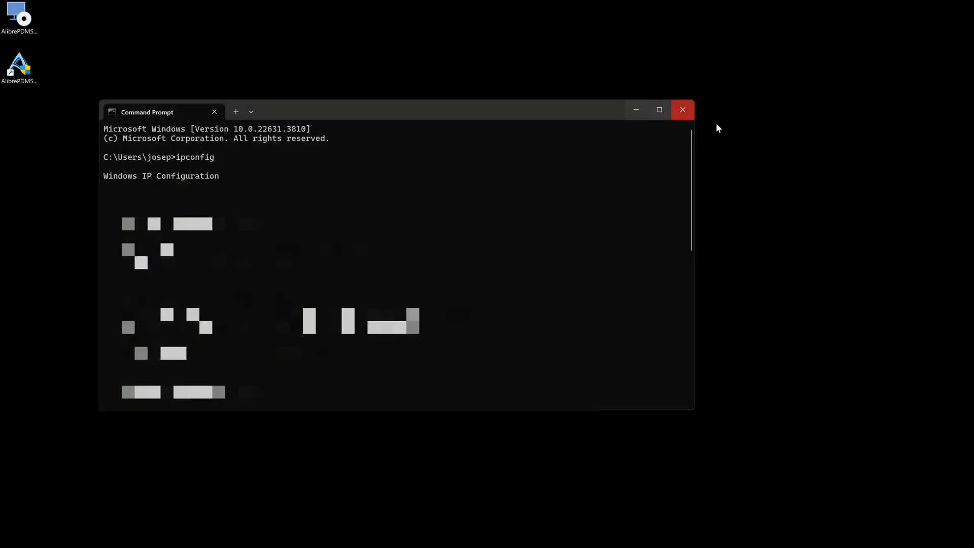
click(687, 111)
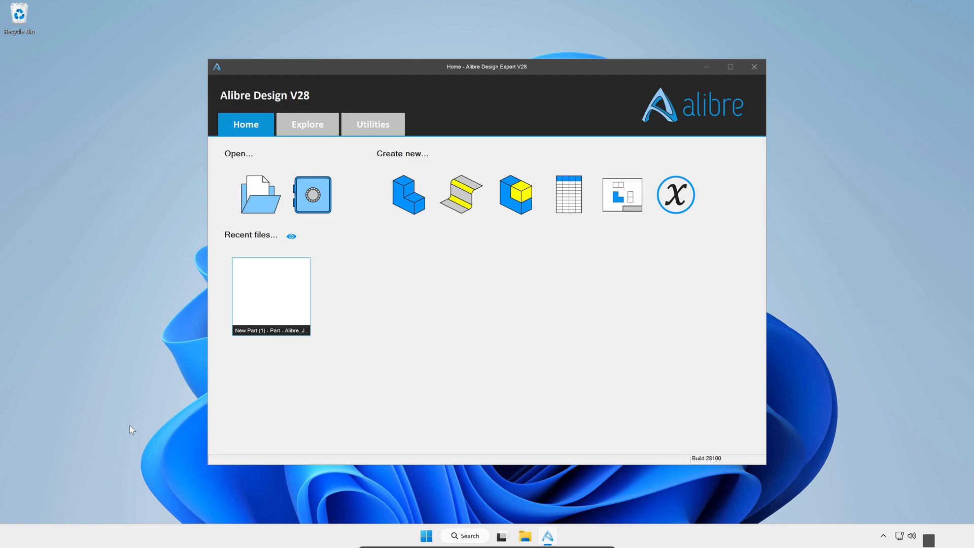
Step: In Alibre Design on the client computer, open the safe browser and start a new connection to a safe server
click(313, 195)
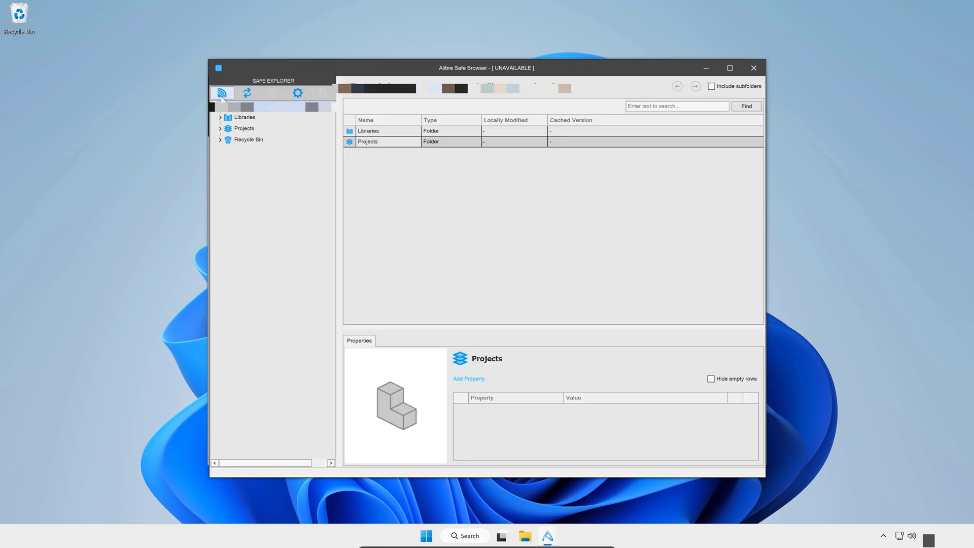
click(219, 94)
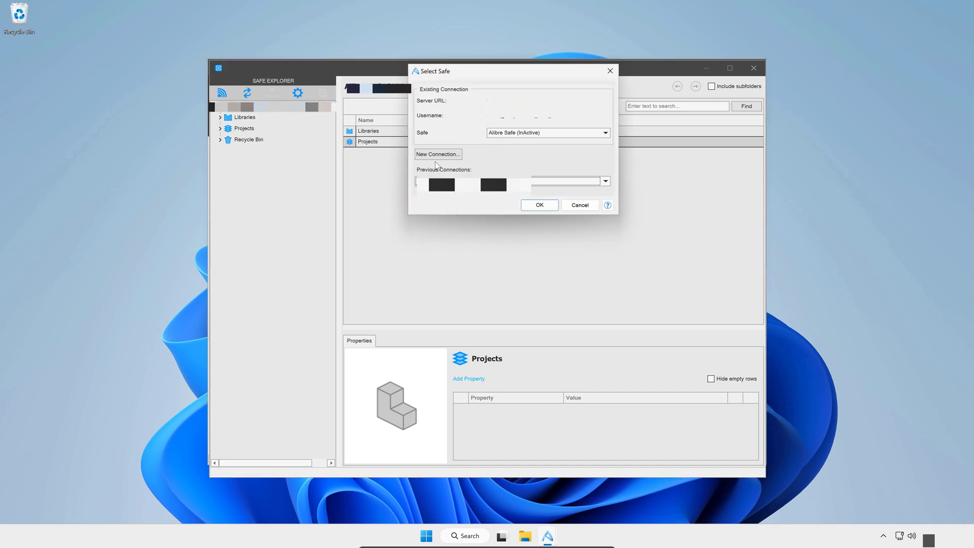
click(435, 157)
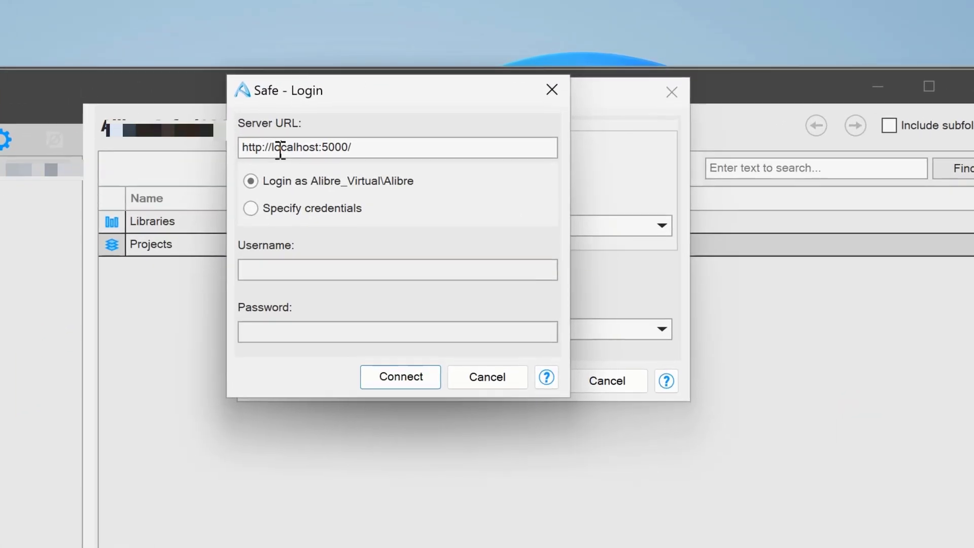
drag(428, 96, 515, 98)
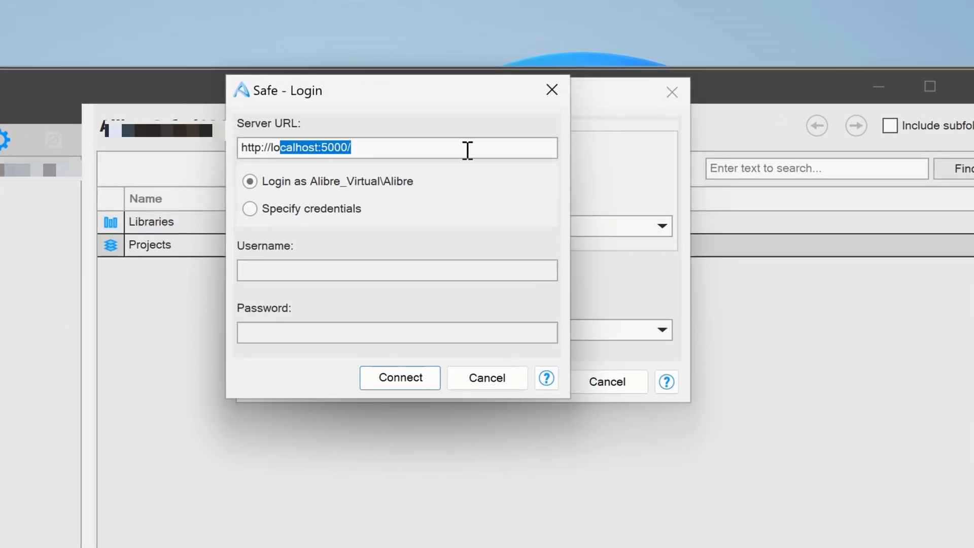
key(BackSpace)
key(BackSpace)
key(BackSpace)
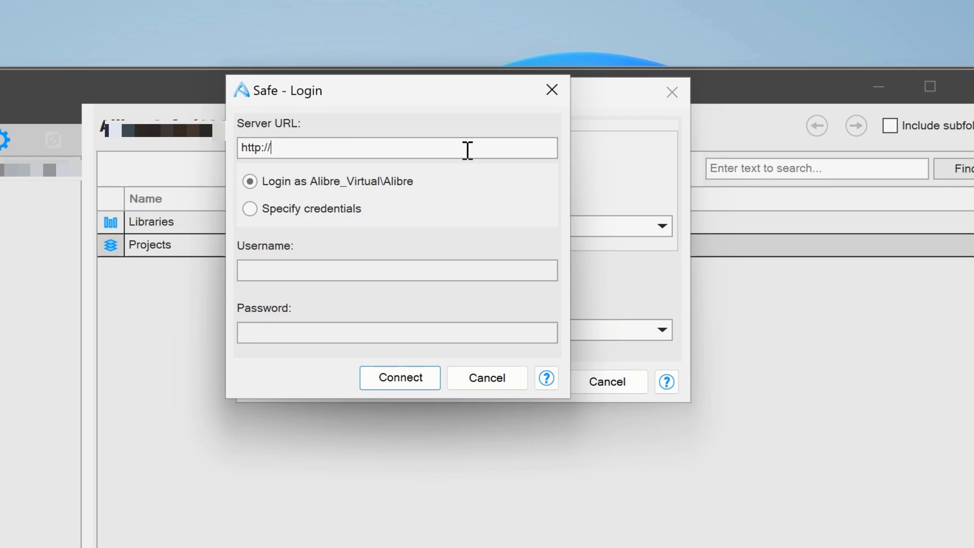
text(192.168.1.212:)
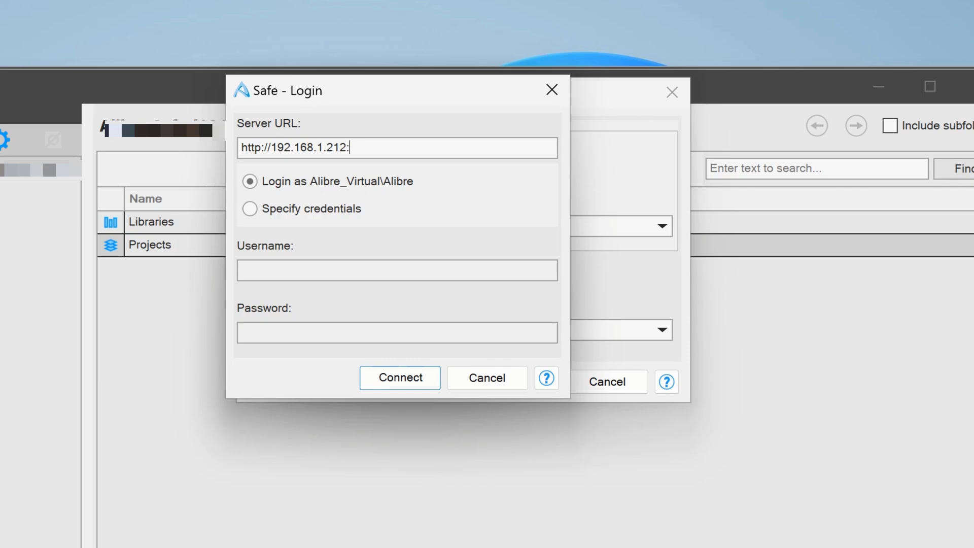
text(5000)
Step: Log in with specified credentials, using the server computer's name with the Alibre_User account and its password, and accept Alibre Safe as the safe
click(250, 209)
click(310, 271)
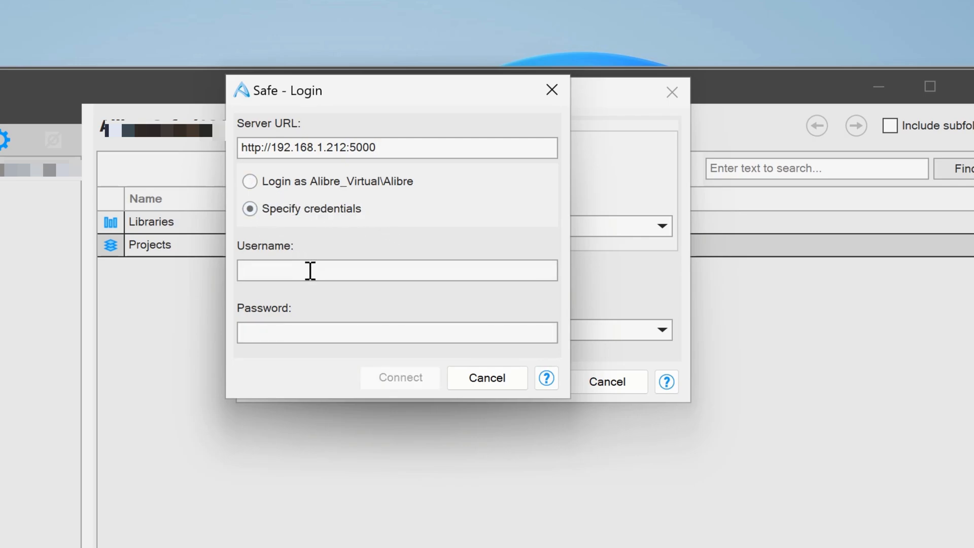
text(Alibre_Joseph\Alibre_)
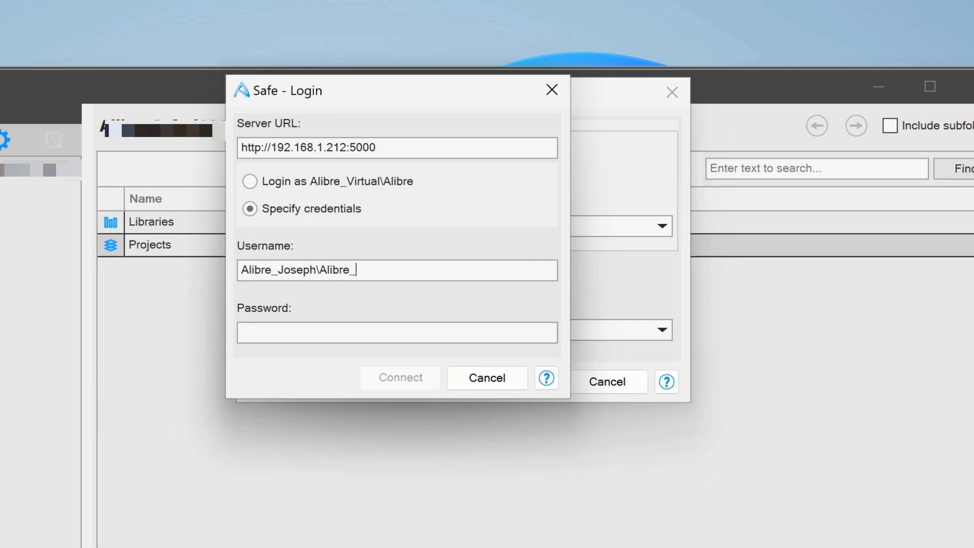
text(User)
key(Tab)
text(***************)
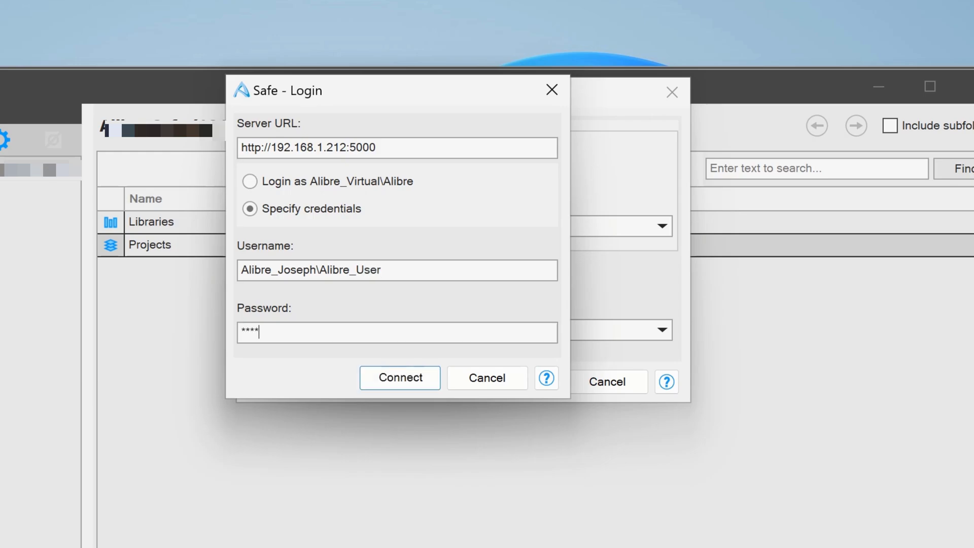
text(***)
click(415, 381)
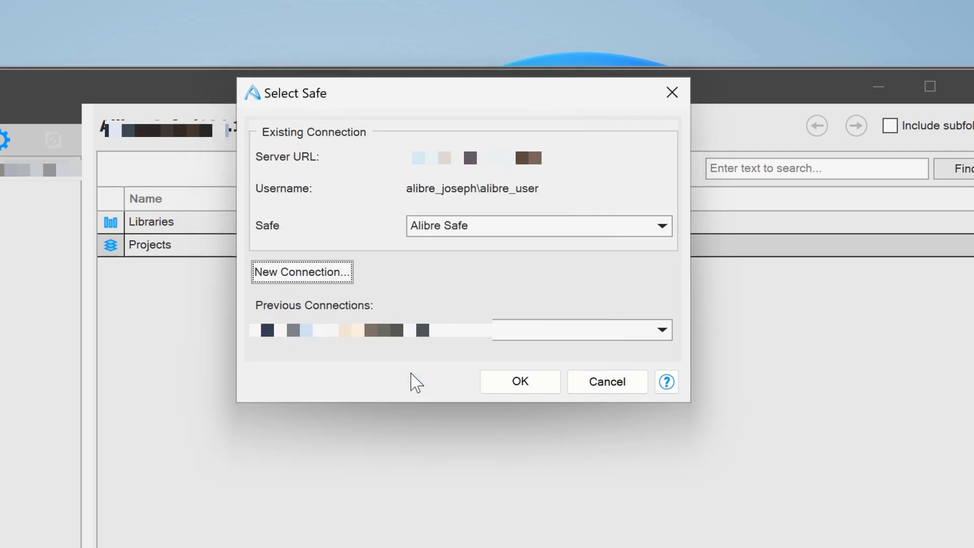
click(503, 383)
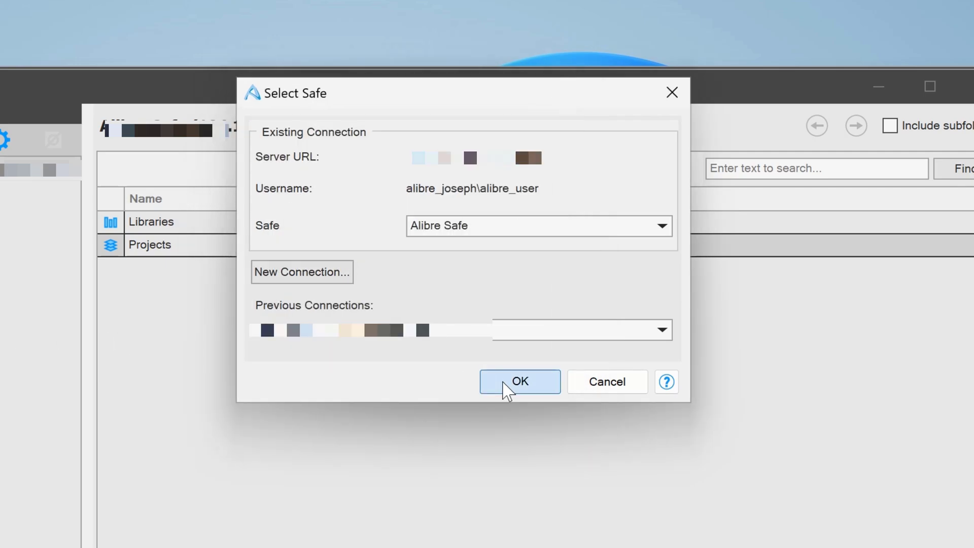